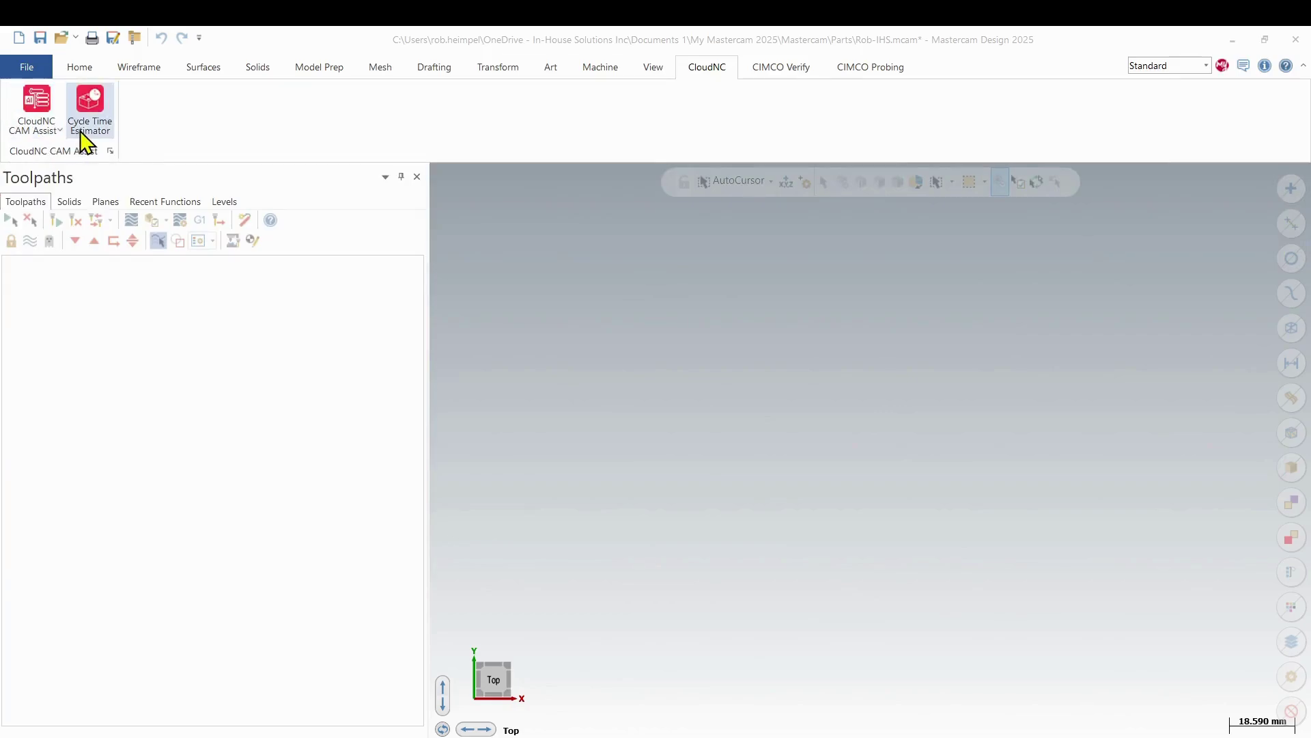
Open the CloudNC Cycle Time Estimator panel, review it, and close it again
{"action": "left_click", "coordinate": [111, 135]}
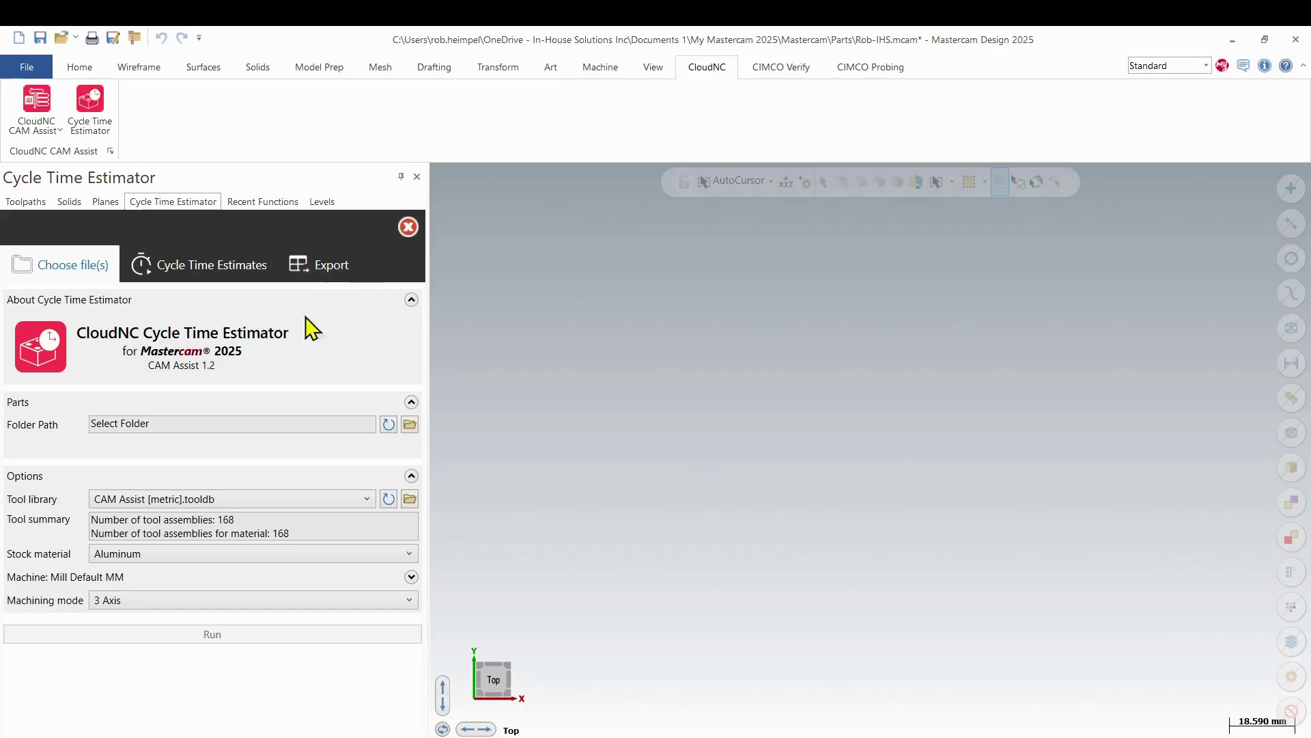
{"action": "left_click", "coordinate": [408, 227]}
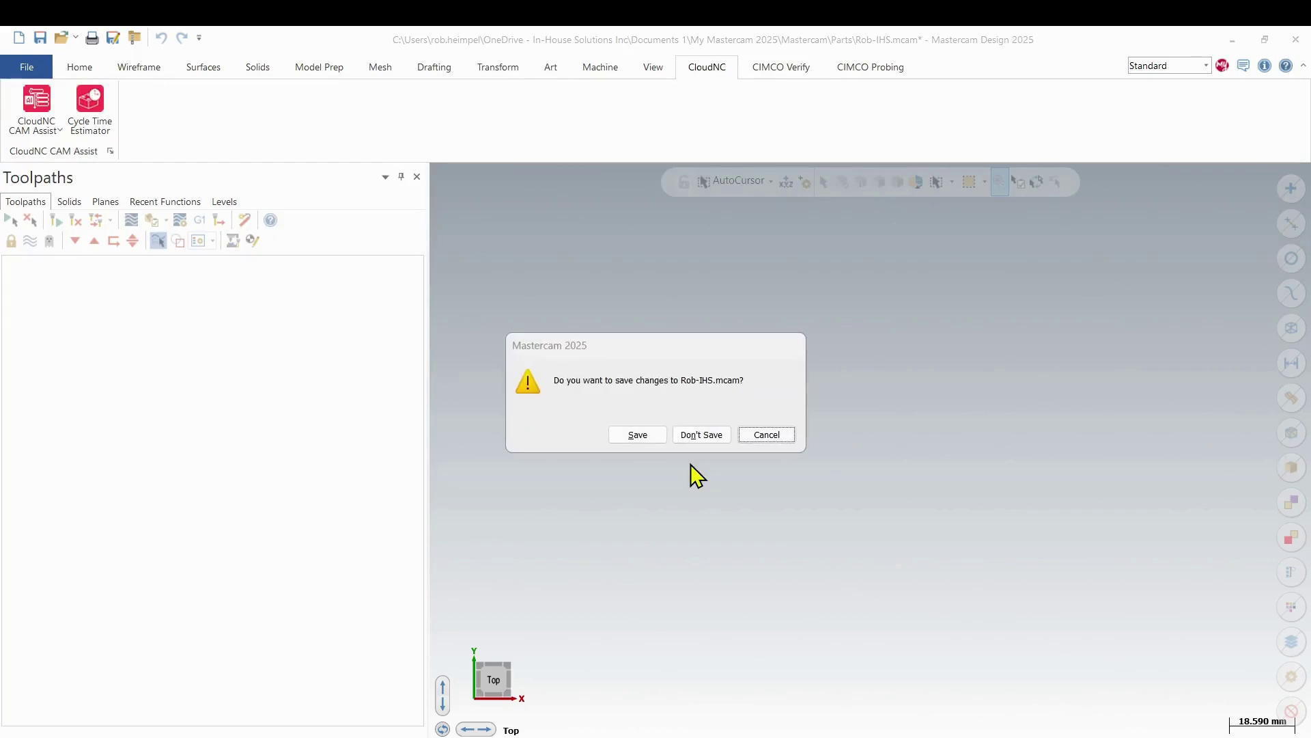
Discard changes to Rob-IHS.mcam and orbit the loaded Part 1 mounting plate
{"action": "left_click", "coordinate": [701, 435]}
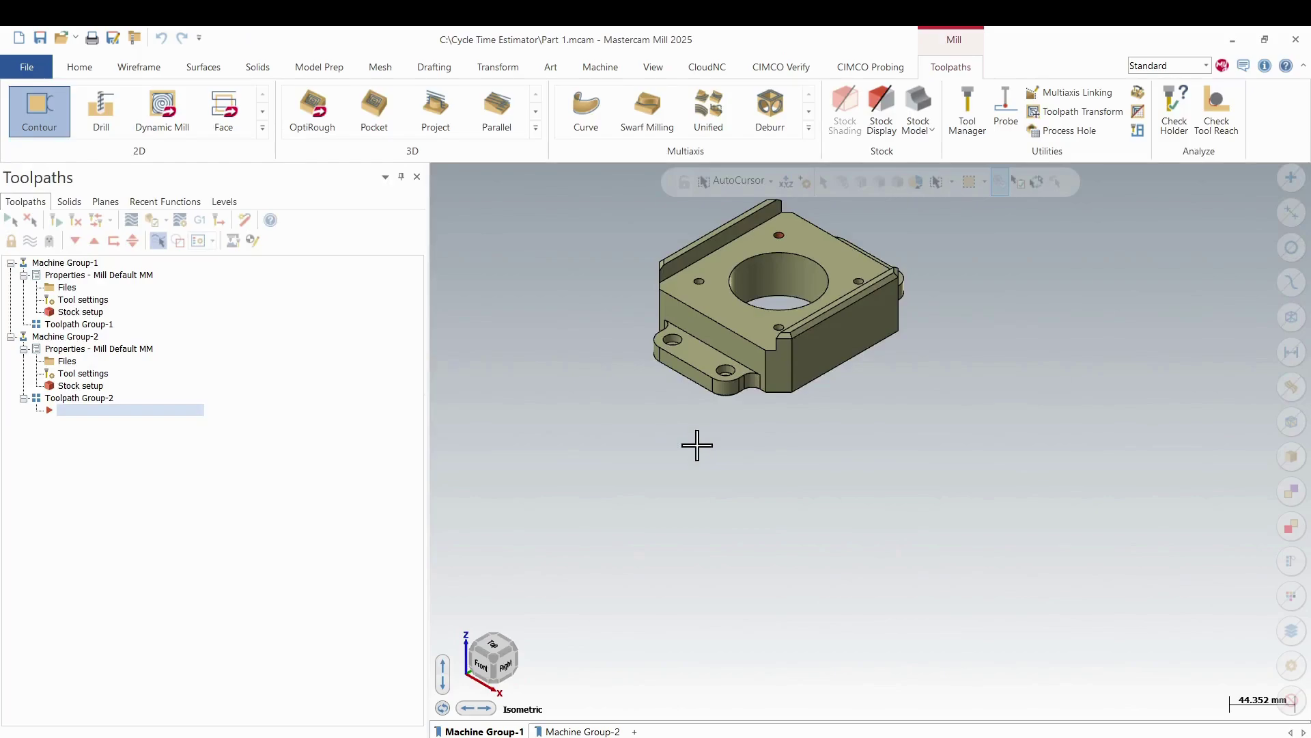
{"action": "scroll", "coordinate": [772, 620], "scroll_direction": "down", "scroll_amount": 2}
{"action": "scroll", "coordinate": [788, 345], "scroll_direction": "up", "scroll_amount": 3}
{"action": "middle_click_drag", "start_coordinate": [789, 345], "coordinate": [772, 423]}
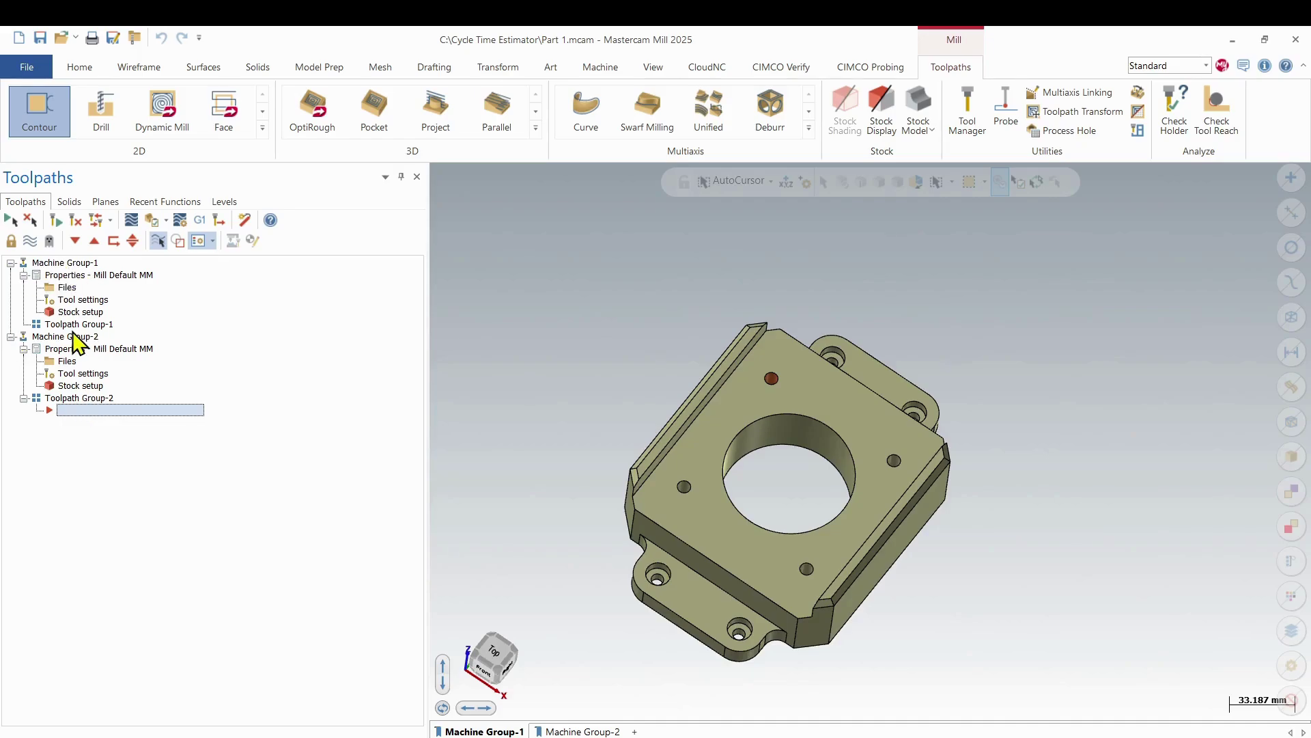
{"action": "middle_click_drag", "start_coordinate": [711, 396], "coordinate": [623, 387]}
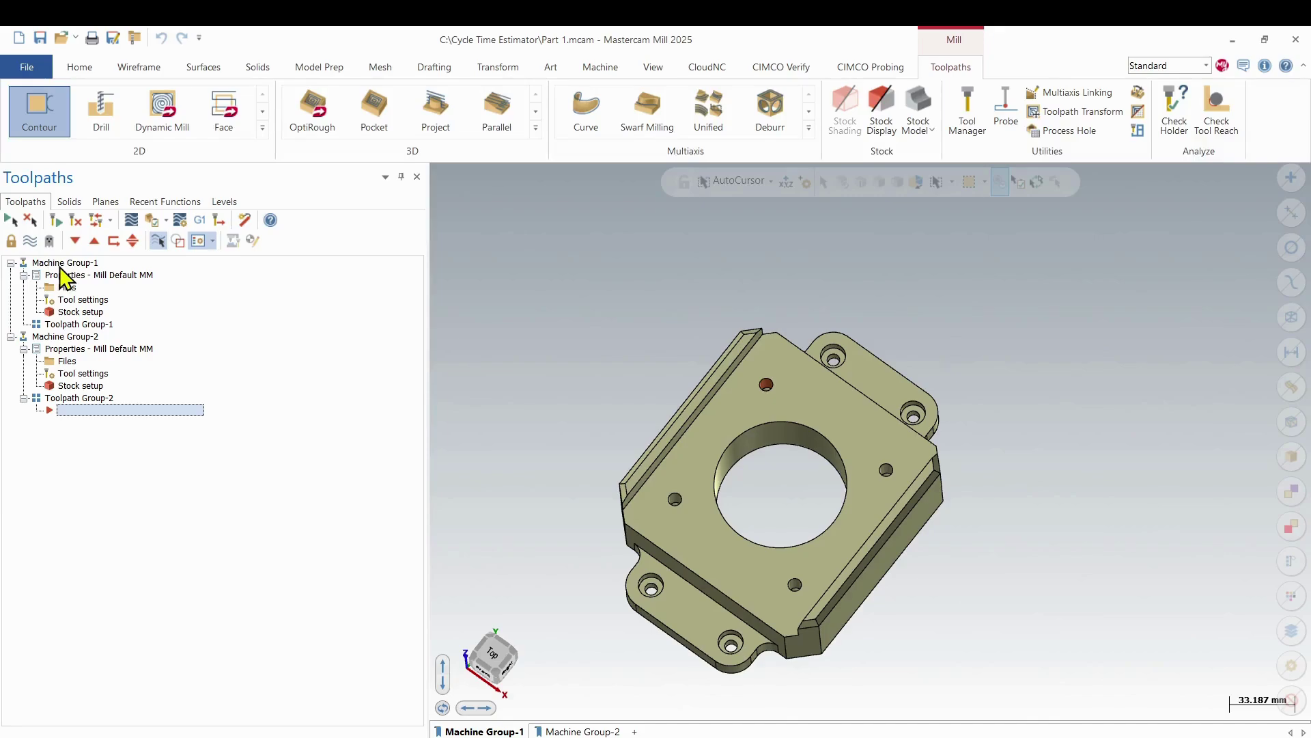
{"action": "middle_click_drag", "start_coordinate": [960, 530], "coordinate": [596, 565]}
Inspect Part 1 from the top and underside, then make Toolpath Group-1 the insertion point
{"action": "left_click", "coordinate": [490, 656]}
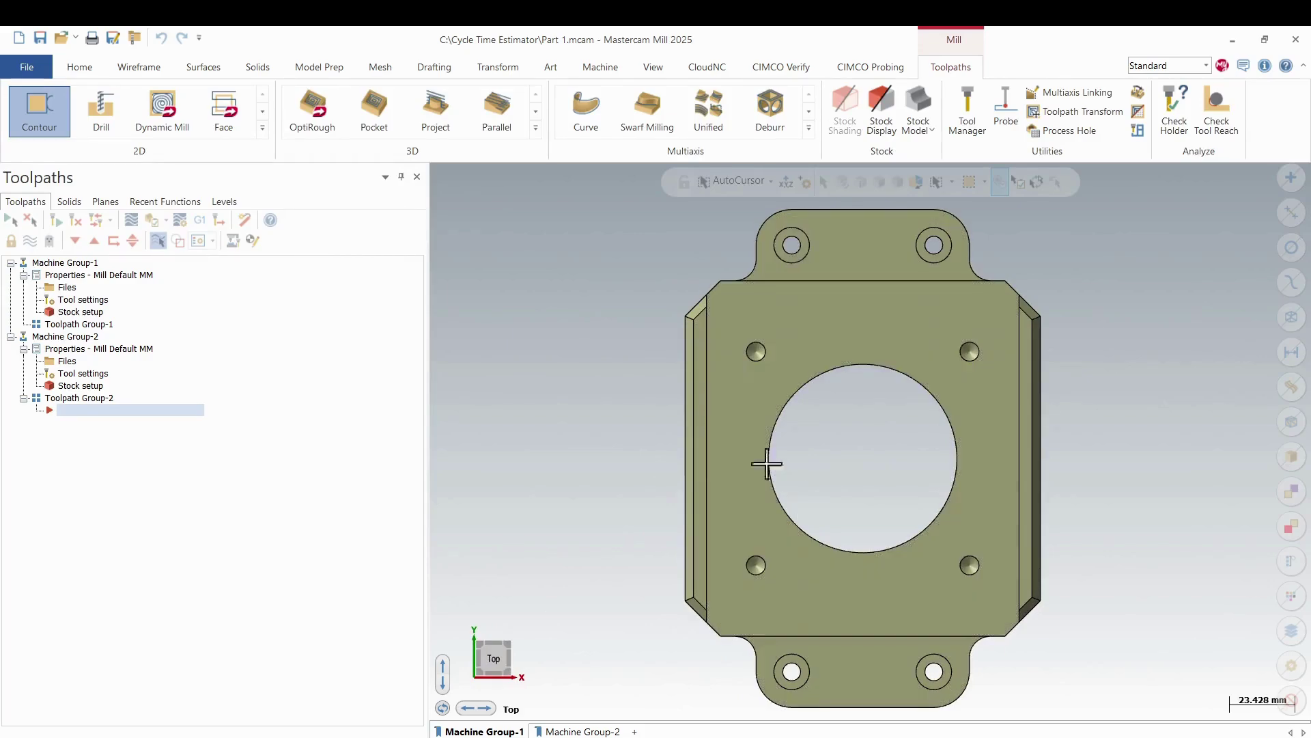
{"action": "middle_click_drag", "start_coordinate": [733, 398], "coordinate": [755, 401]}
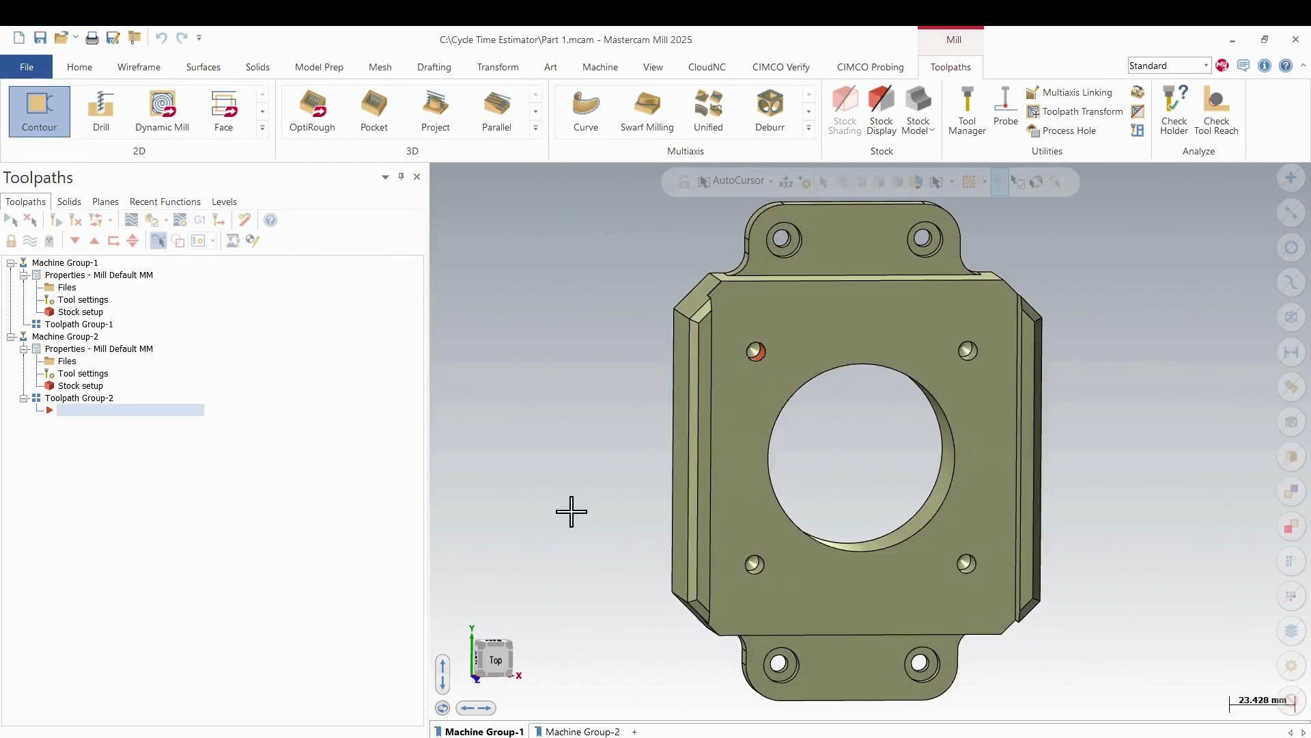
{"action": "middle_click_drag", "start_coordinate": [624, 494], "coordinate": [806, 546]}
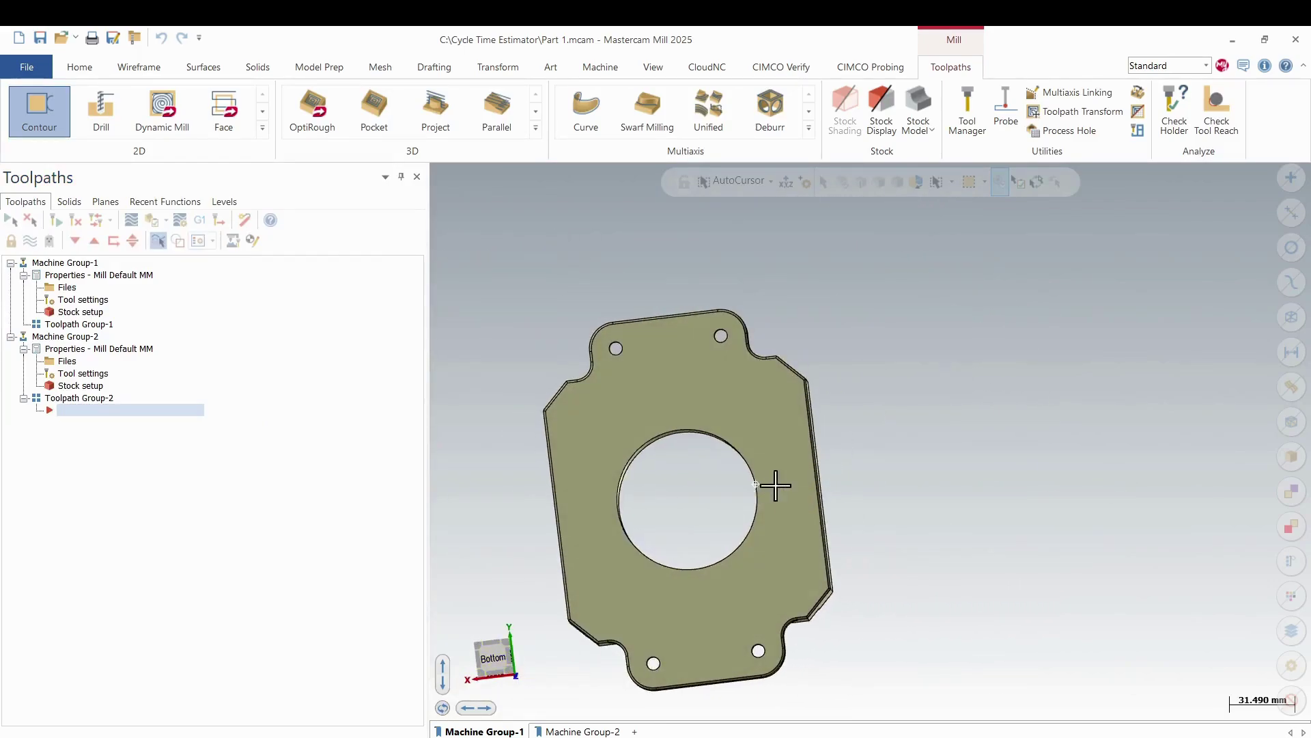
{"action": "middle_click_drag", "start_coordinate": [776, 483], "coordinate": [831, 469]}
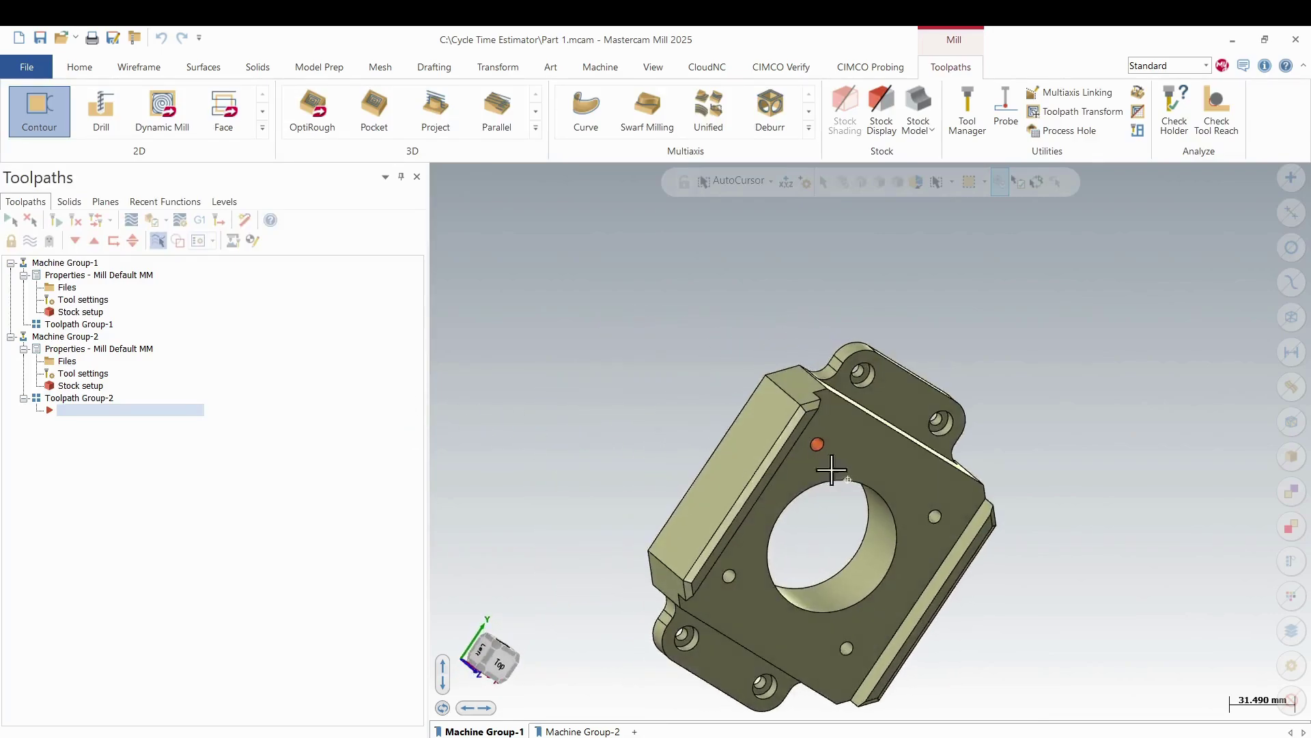
{"action": "left_click", "coordinate": [29, 418]}
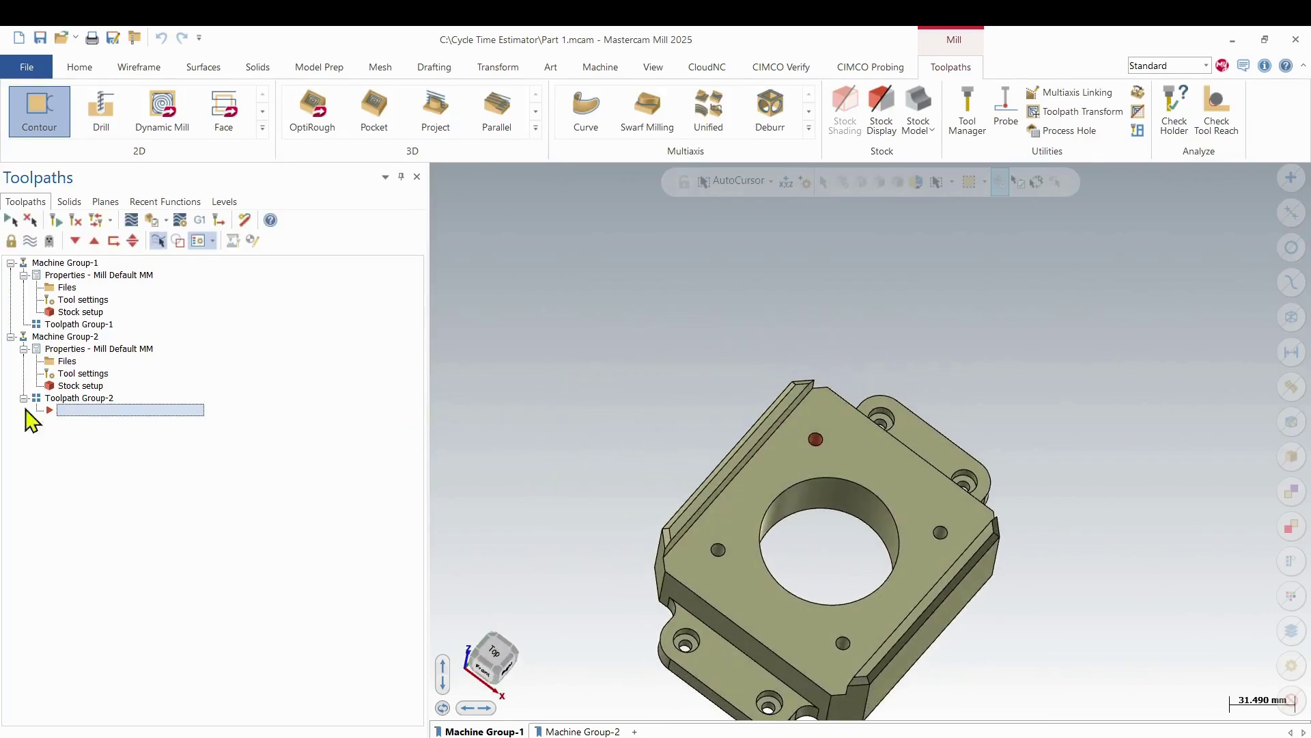
{"action": "left_click", "coordinate": [59, 290]}
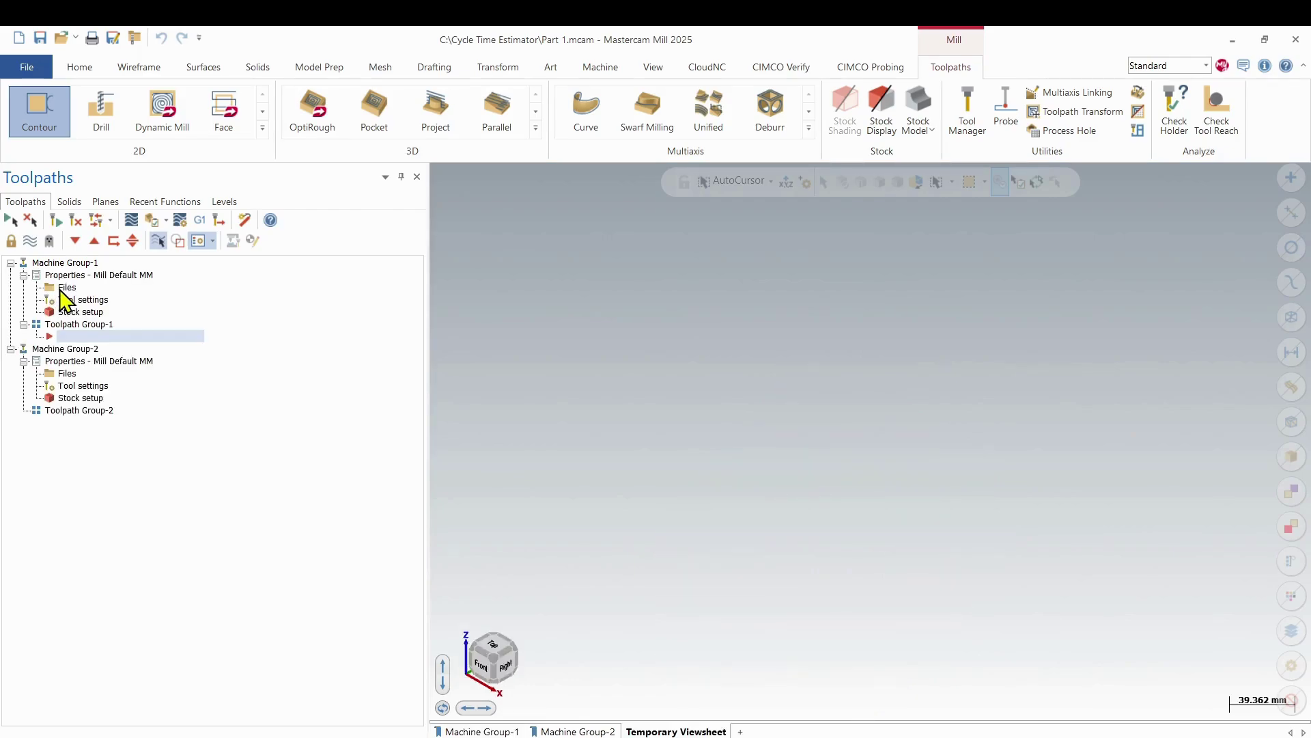
Review Machine Group-1's master model and stock setup and accept them
{"action": "left_click", "coordinate": [60, 289]}
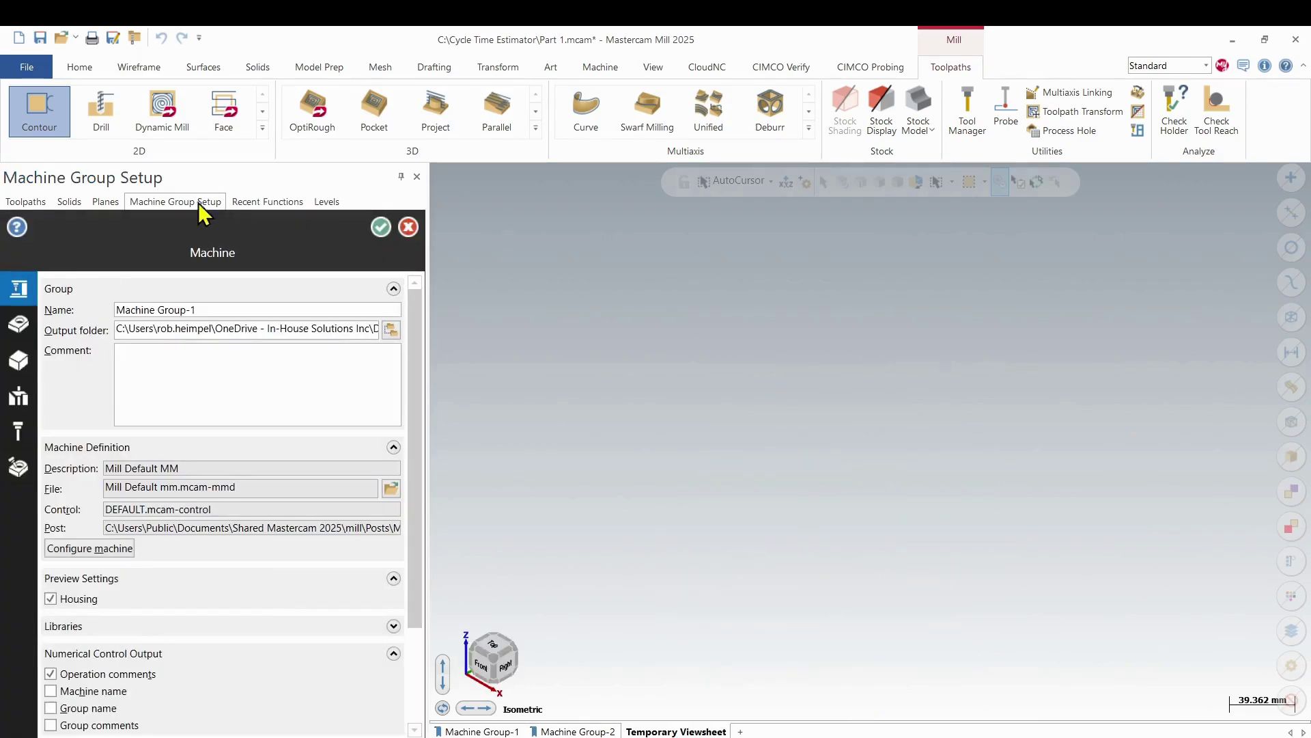
{"action": "left_click", "coordinate": [19, 326]}
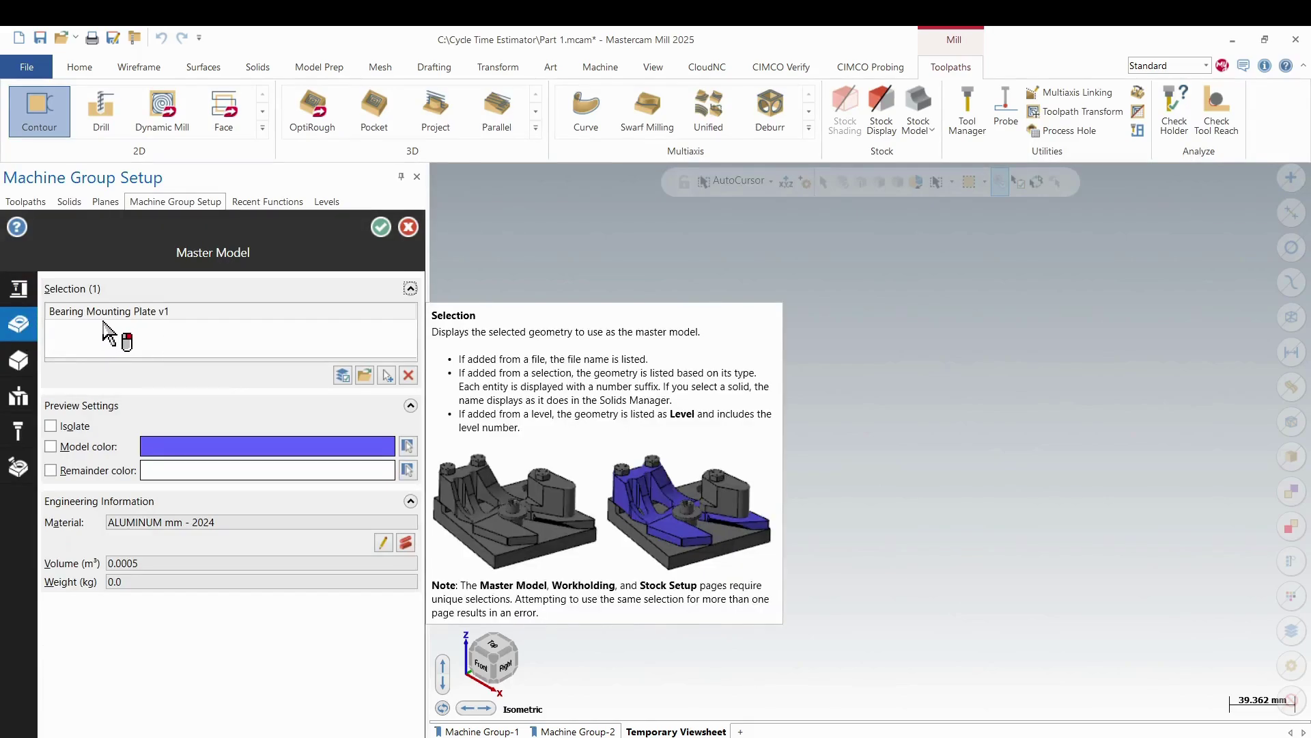
{"action": "left_click", "coordinate": [19, 360]}
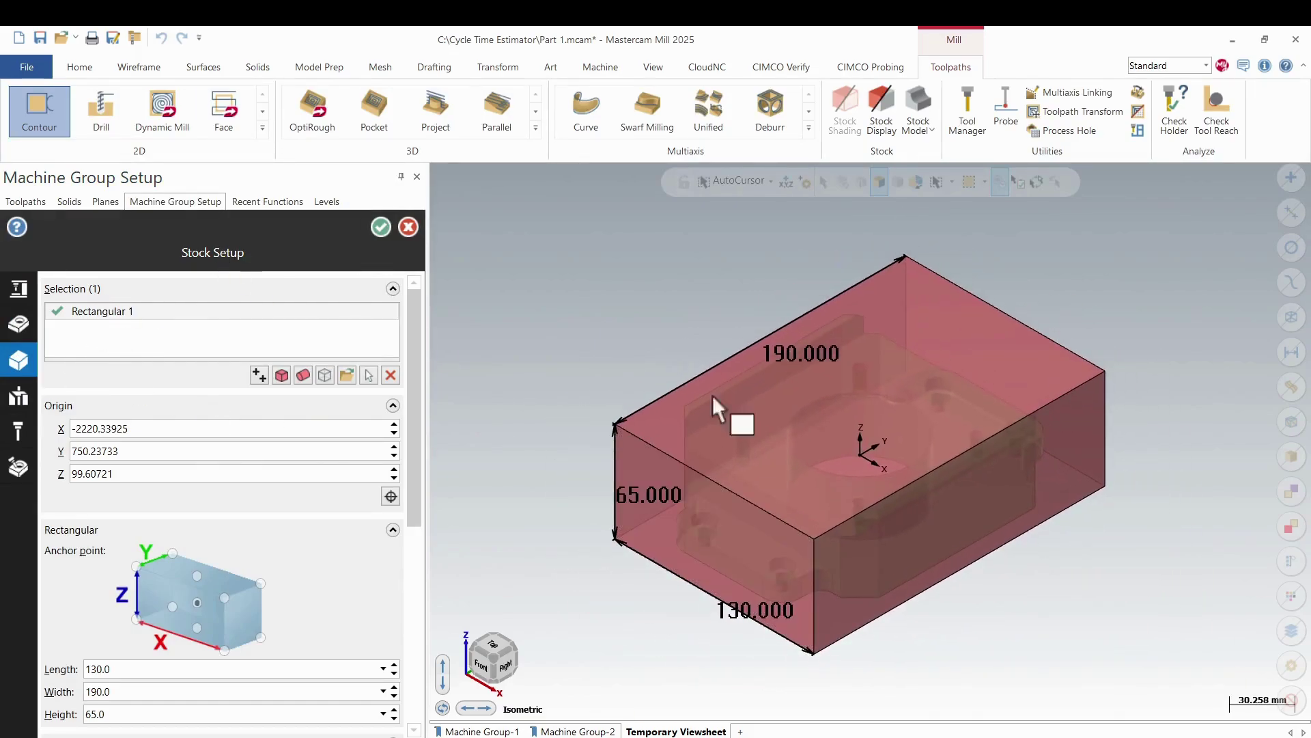
{"action": "middle_click_drag", "start_coordinate": [740, 419], "coordinate": [786, 410]}
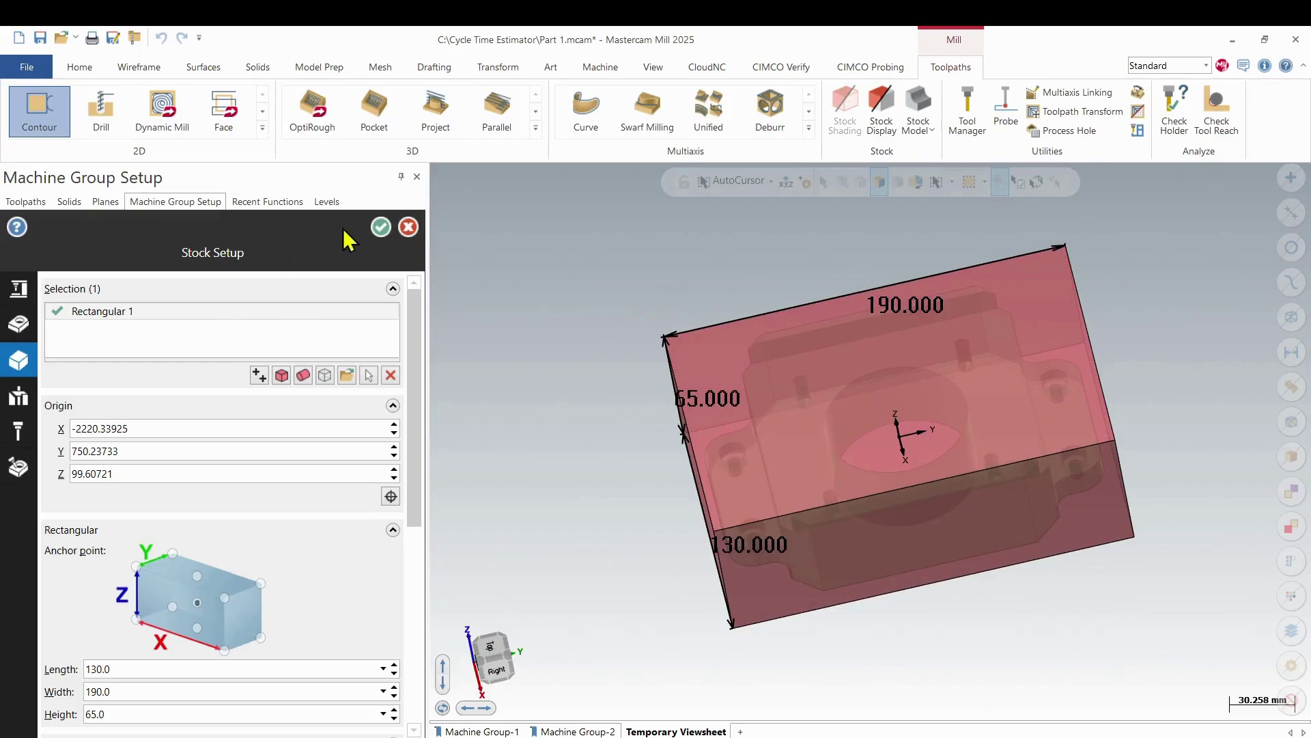
{"action": "left_click", "coordinate": [380, 228]}
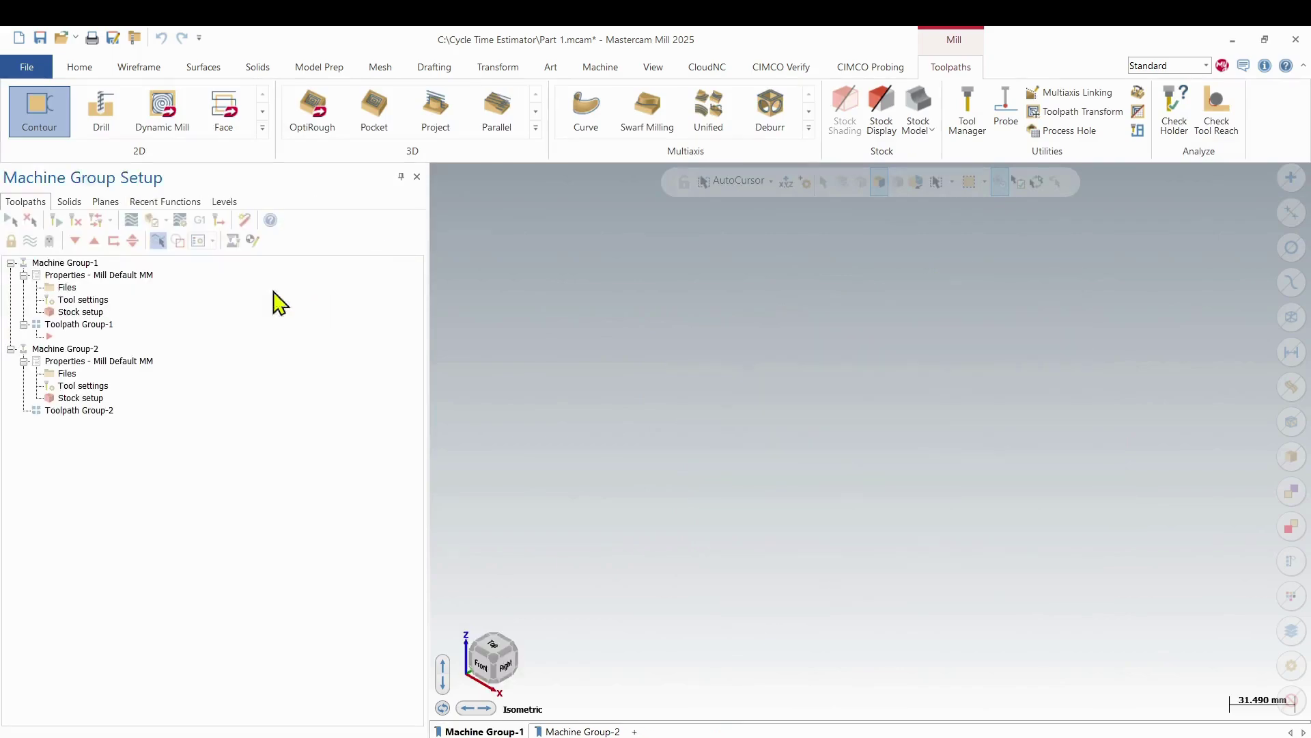
Review Machine Group-2's master model and 130 × 190 × 65 stock setup and accept them
{"action": "left_click", "coordinate": [65, 372]}
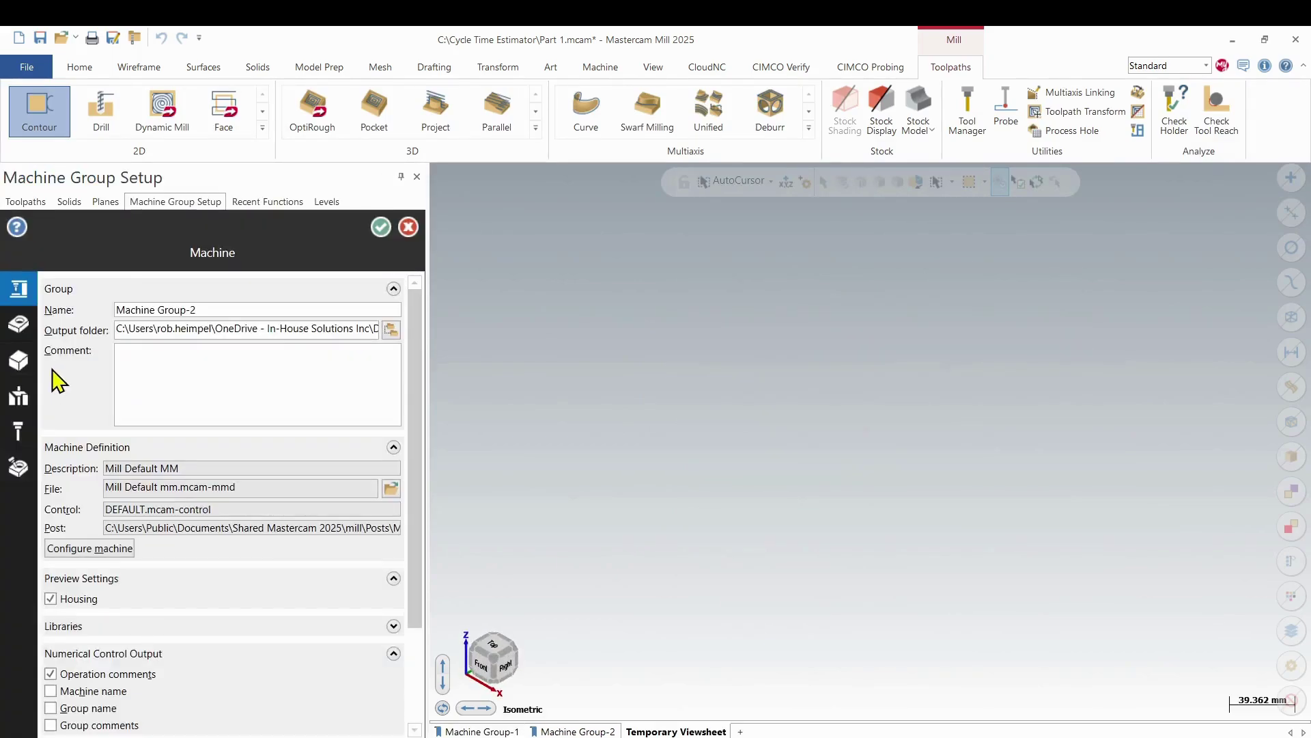
{"action": "left_click", "coordinate": [19, 324]}
{"action": "scroll", "coordinate": [1012, 523], "scroll_direction": "down", "scroll_amount": 3}
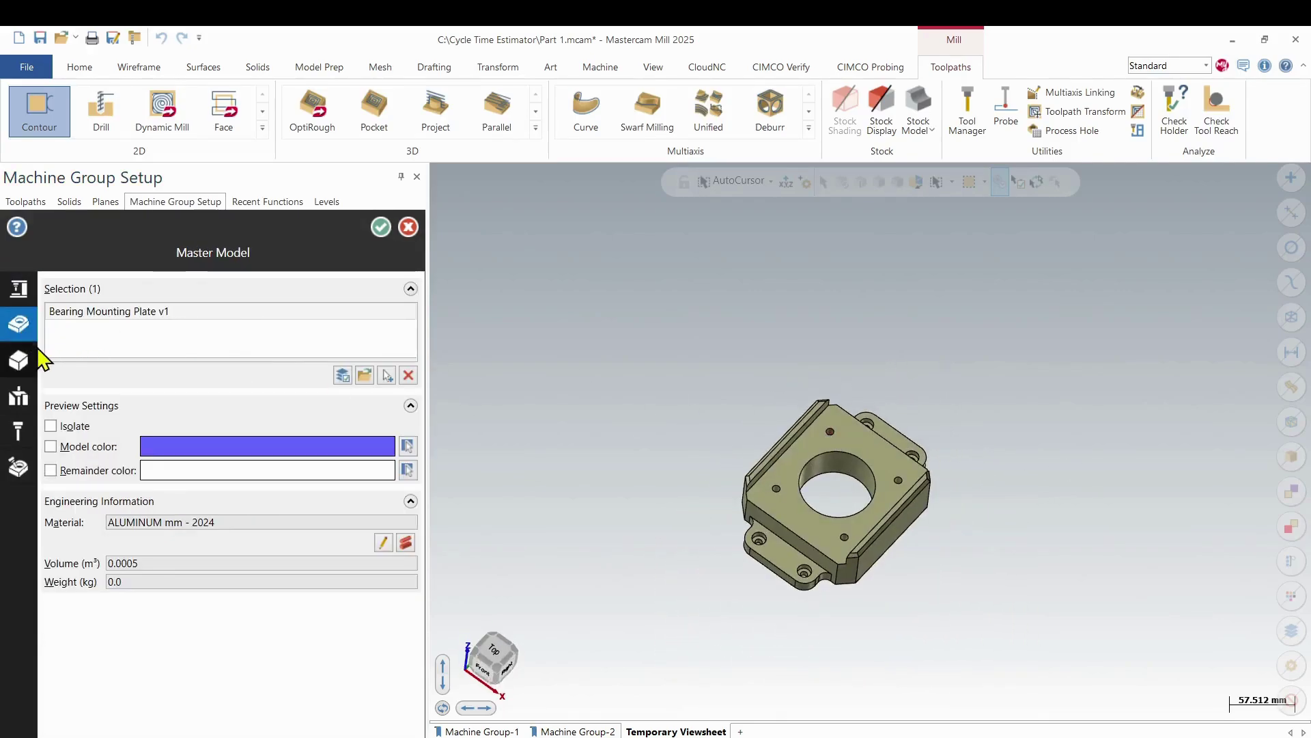
{"action": "left_click", "coordinate": [19, 360]}
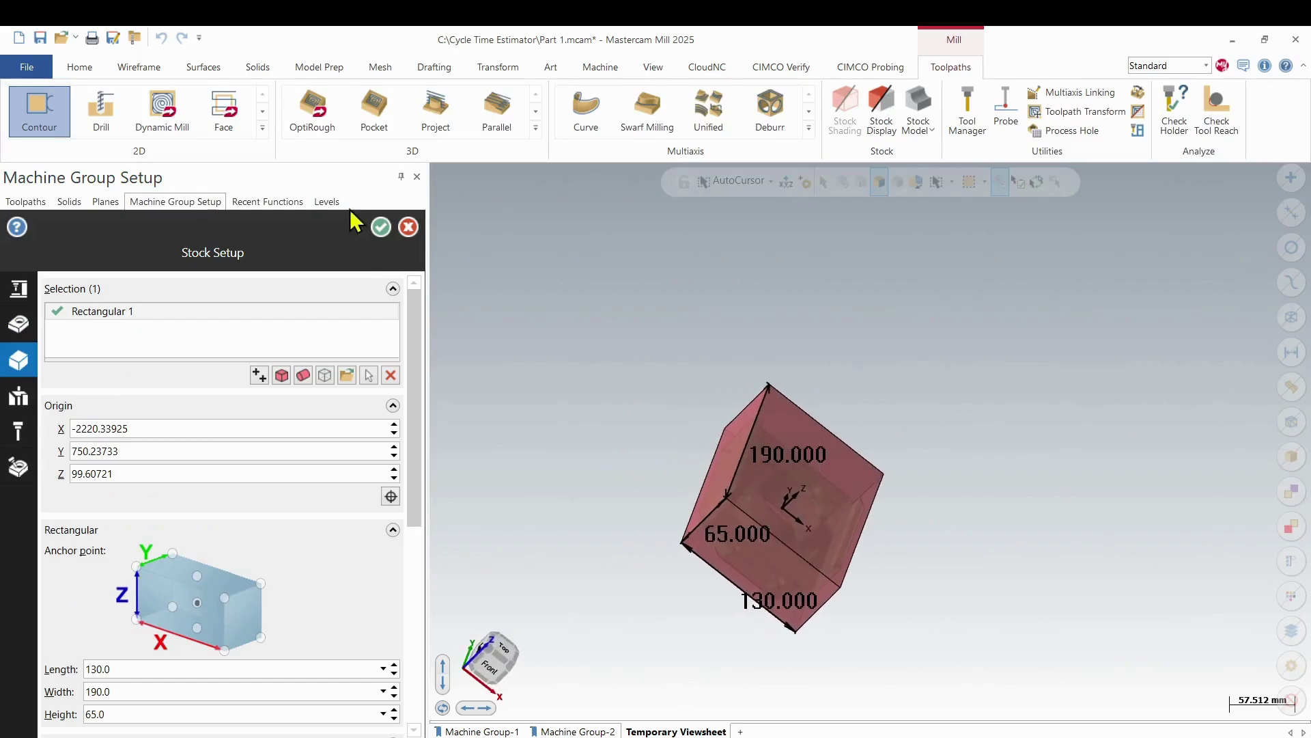
{"action": "left_click", "coordinate": [383, 229]}
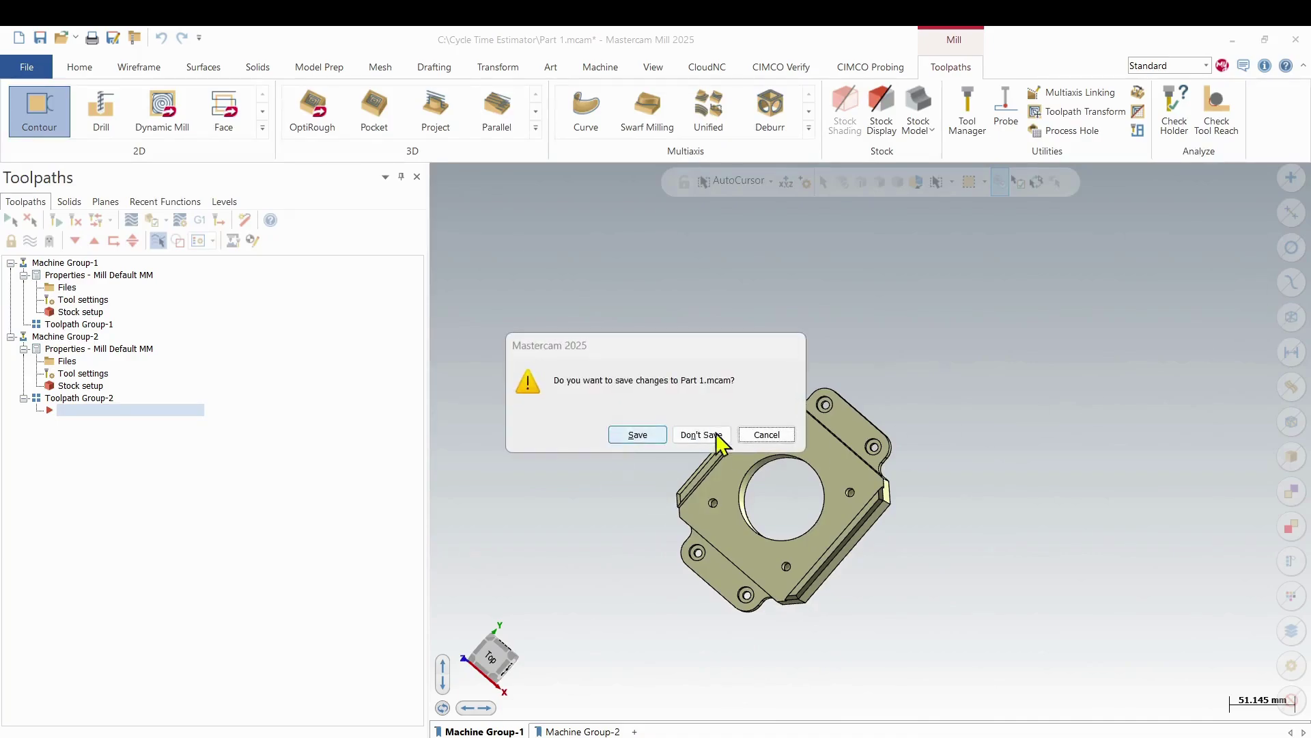
Discard Part 1 changes, orbit Part 2 and Part 3 as they load, and show the CloudNC tools
{"action": "left_click", "coordinate": [711, 434]}
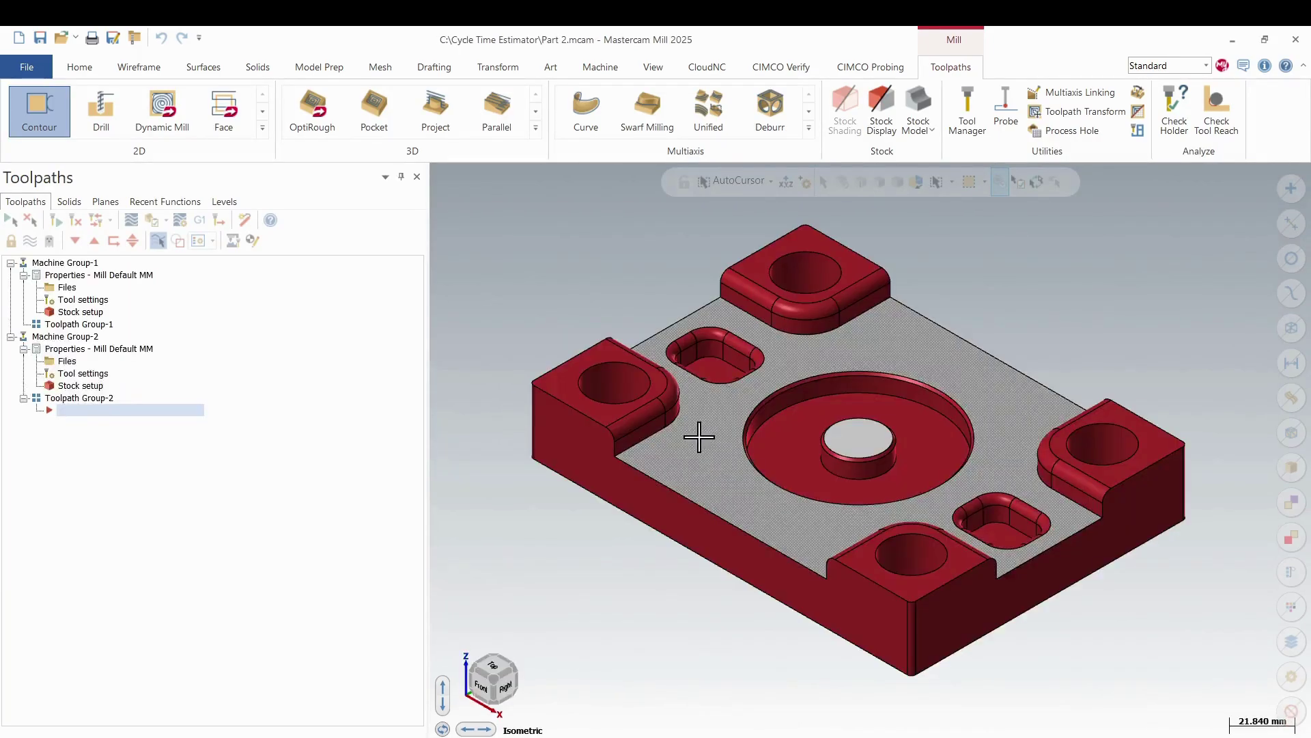
{"action": "mouse_move", "coordinate": [693, 440]}
{"action": "middle_mouse_down"}
{"action": "mouse_move", "coordinate": [667, 503]}
{"action": "mouse_move", "coordinate": [702, 469]}
{"action": "mouse_move", "coordinate": [960, 330]}
{"action": "mouse_move", "coordinate": [749, 392]}
{"action": "mouse_move", "coordinate": [668, 401]}
{"action": "mouse_move", "coordinate": [717, 468]}
{"action": "middle_mouse_up"}
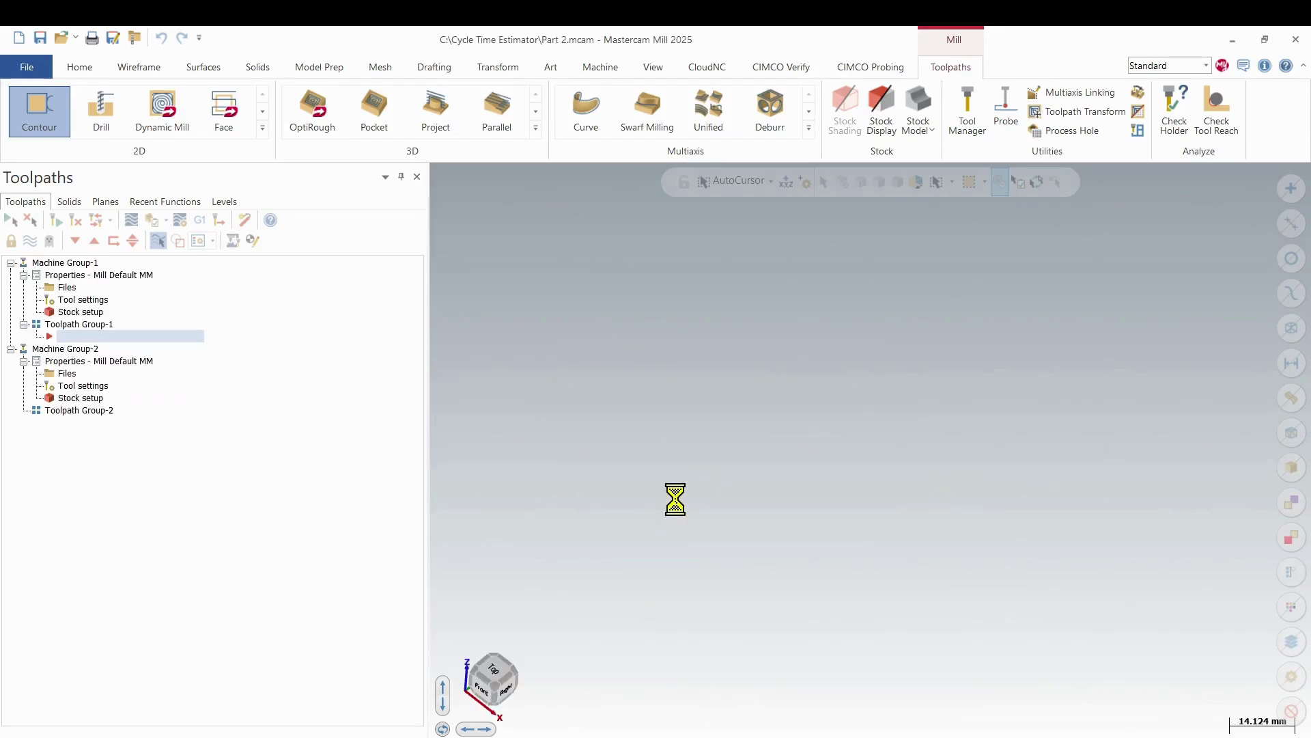
{"action": "mouse_move", "coordinate": [711, 514]}
{"action": "middle_mouse_down"}
{"action": "mouse_move", "coordinate": [899, 395]}
{"action": "mouse_move", "coordinate": [749, 559]}
{"action": "mouse_move", "coordinate": [444, 489]}
{"action": "middle_mouse_up"}
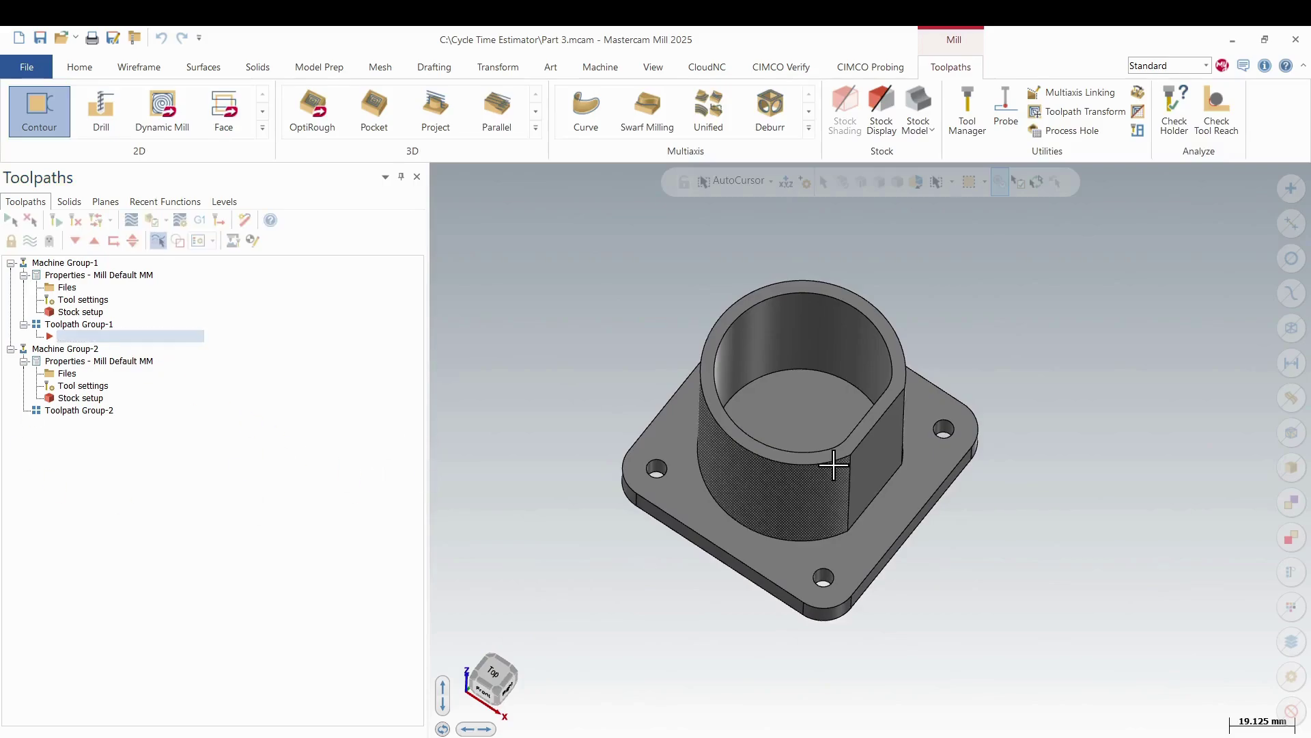
{"action": "mouse_move", "coordinate": [1022, 524]}
{"action": "middle_mouse_down"}
{"action": "mouse_move", "coordinate": [1059, 474]}
{"action": "mouse_move", "coordinate": [1014, 412]}
{"action": "mouse_move", "coordinate": [640, 465]}
{"action": "middle_mouse_up"}
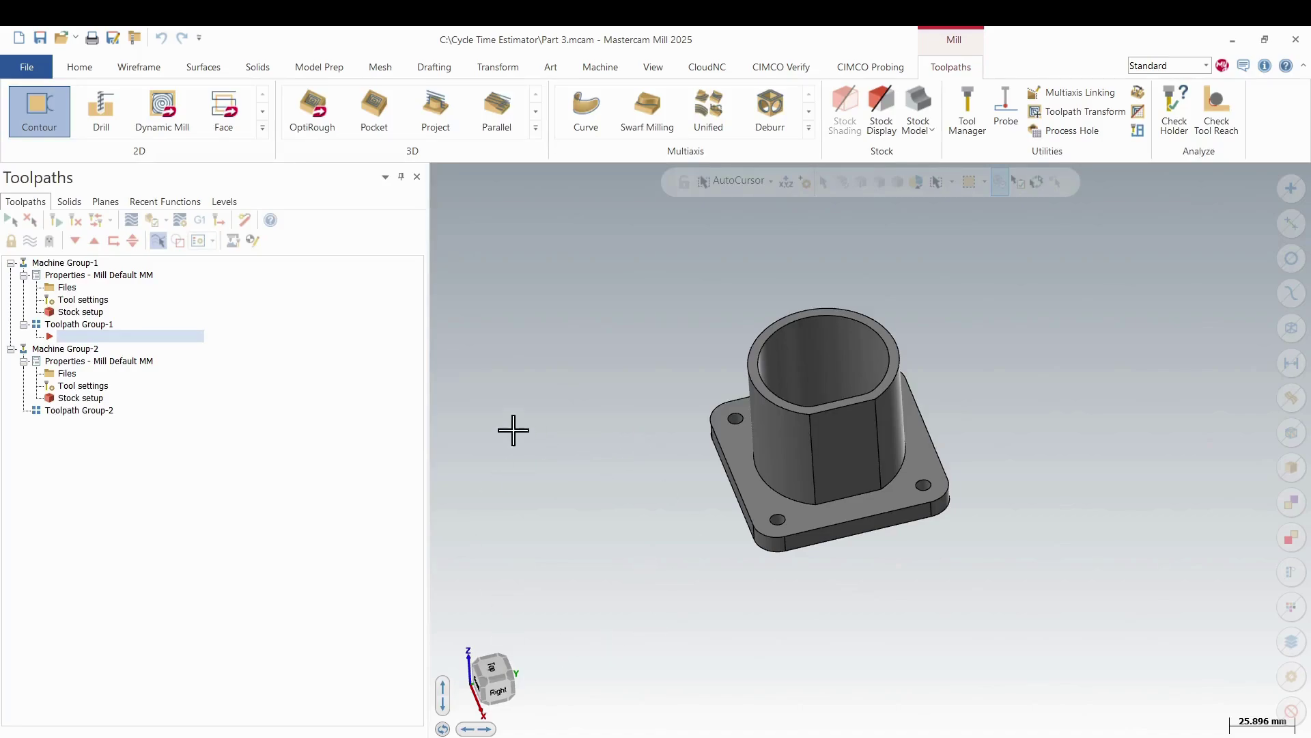
{"action": "left_click", "coordinate": [707, 67]}
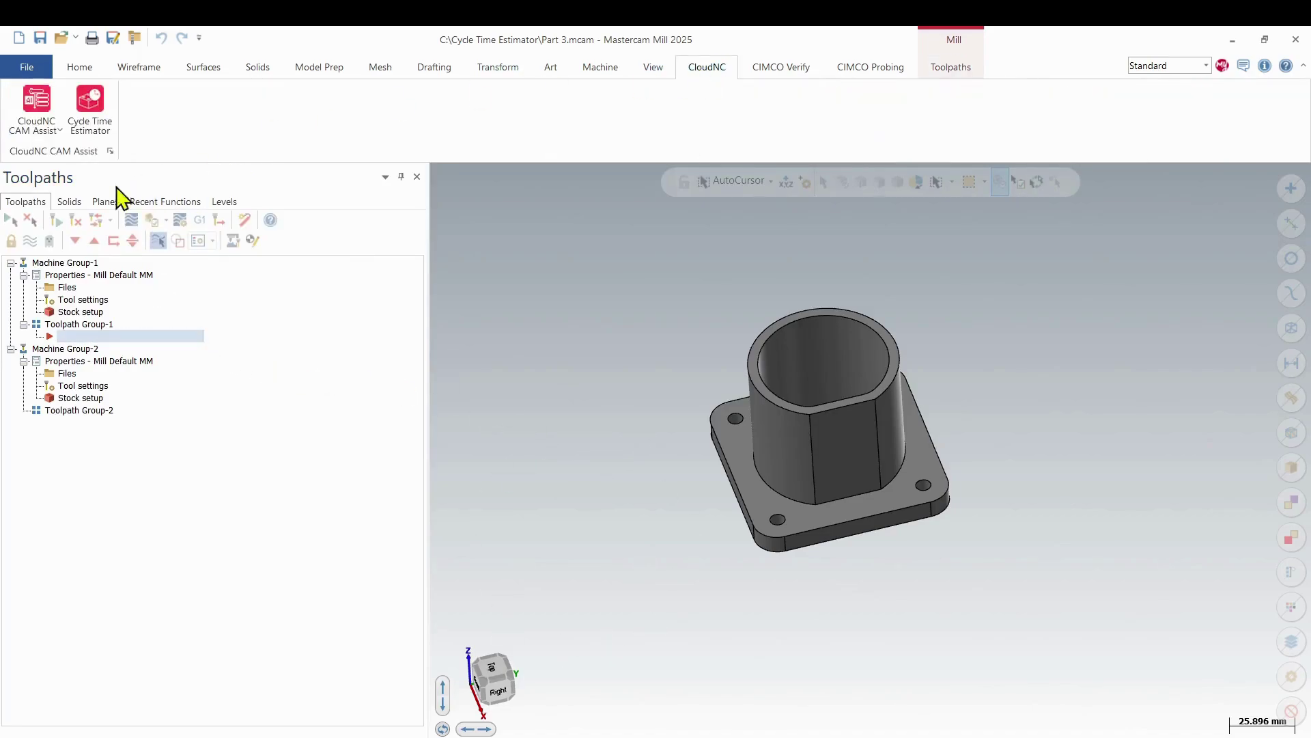
{"action": "left_click", "coordinate": [98, 130]}
{"action": "left_click", "coordinate": [19, 38]}
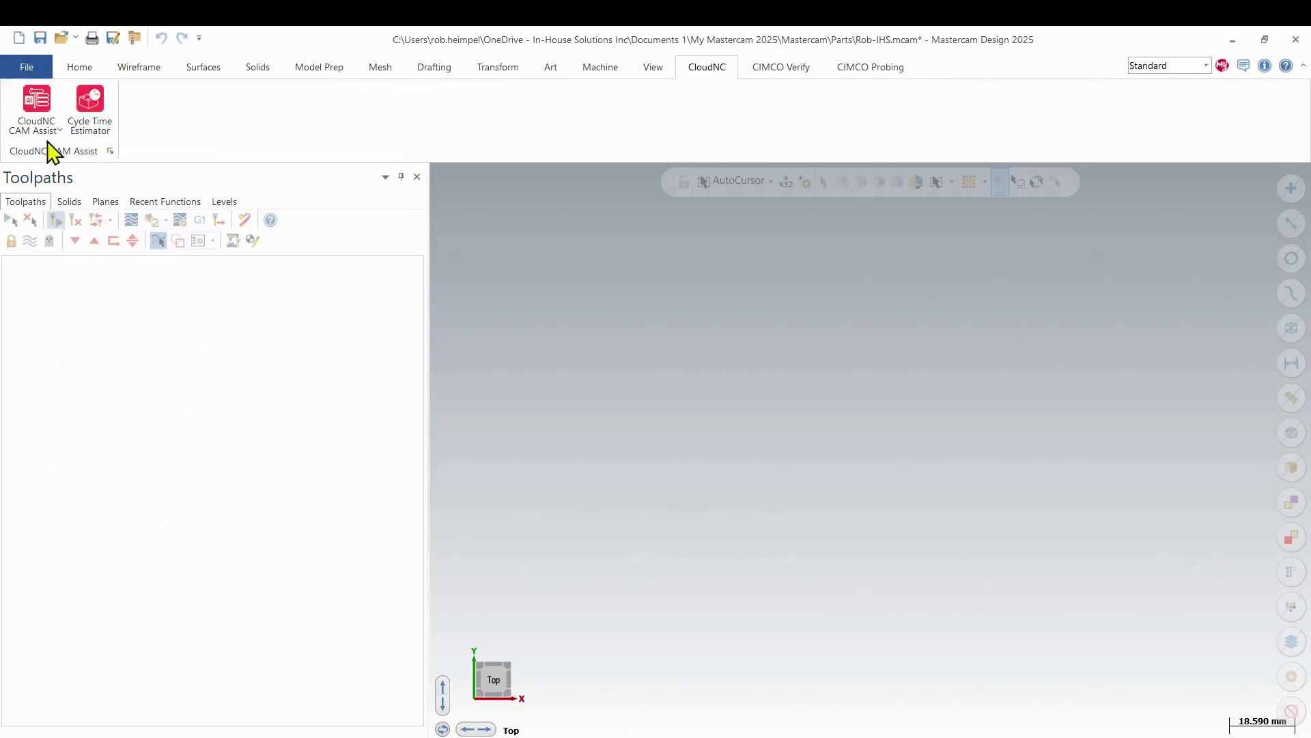
Point the Cycle Time Estimator's Folder Path at C:\Cycle Time Estimator\ to list Part 1–3.mcam
{"action": "left_click", "coordinate": [88, 104]}
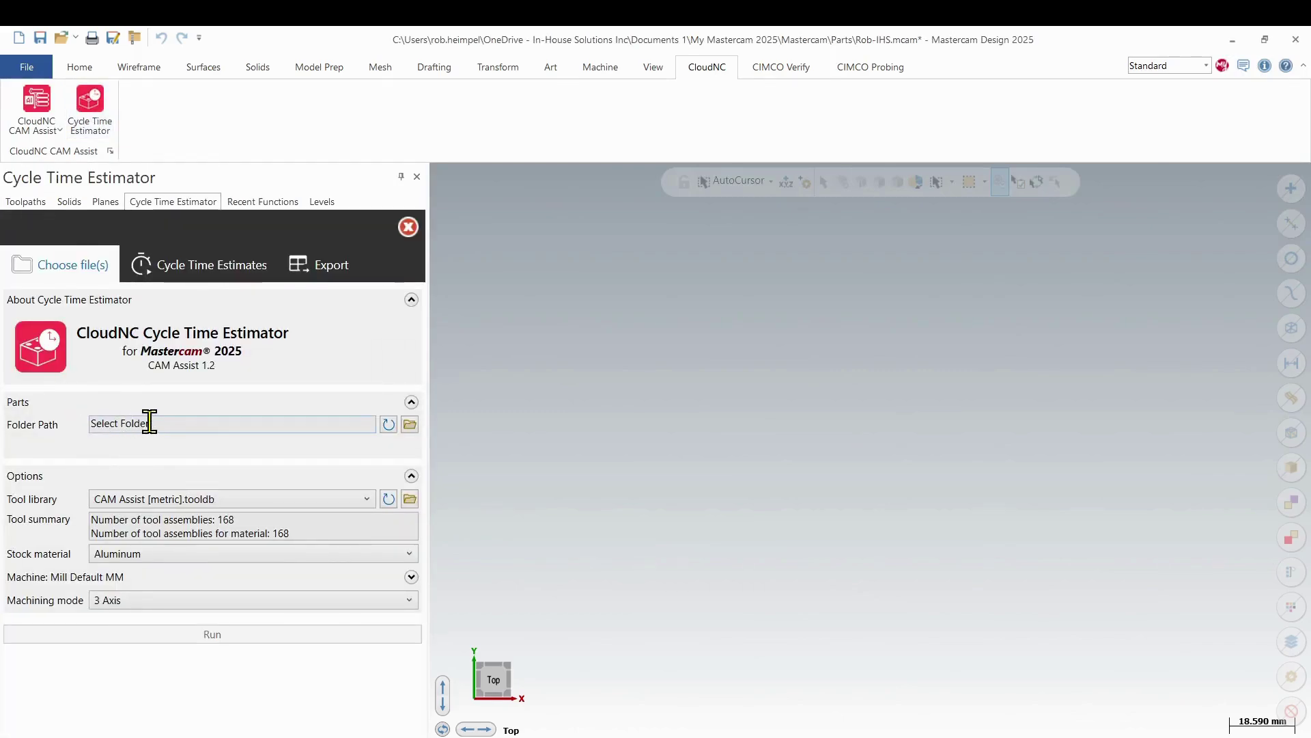
{"action": "left_click", "coordinate": [410, 424]}
{"action": "left_click", "coordinate": [375, 369]}
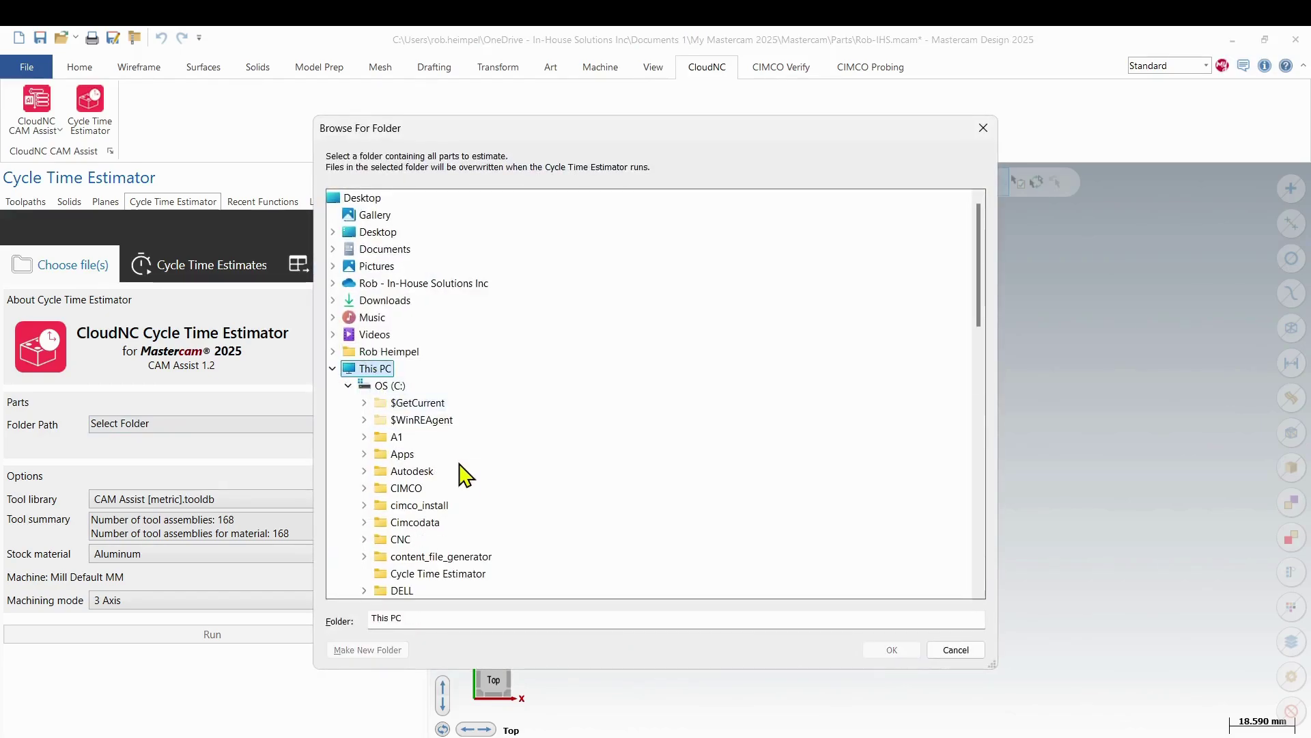
{"action": "left_click", "coordinate": [437, 471]}
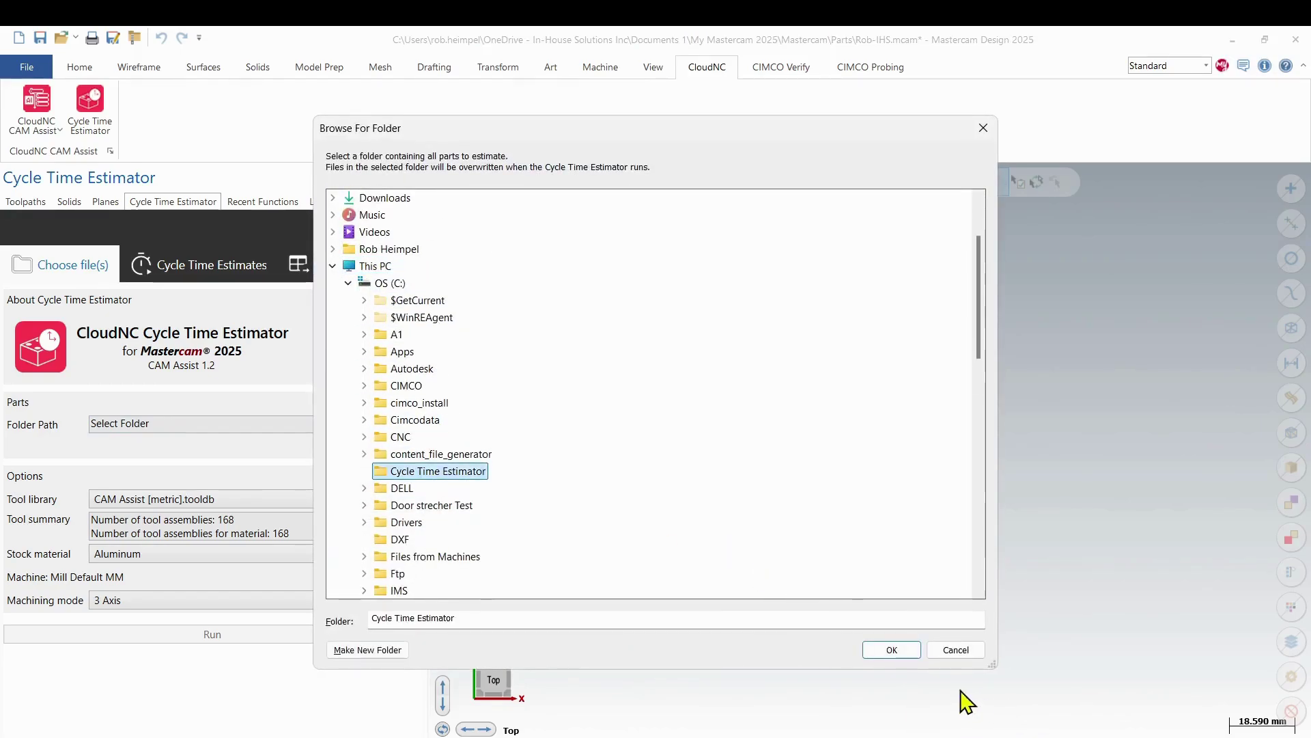
{"action": "left_click", "coordinate": [909, 653]}
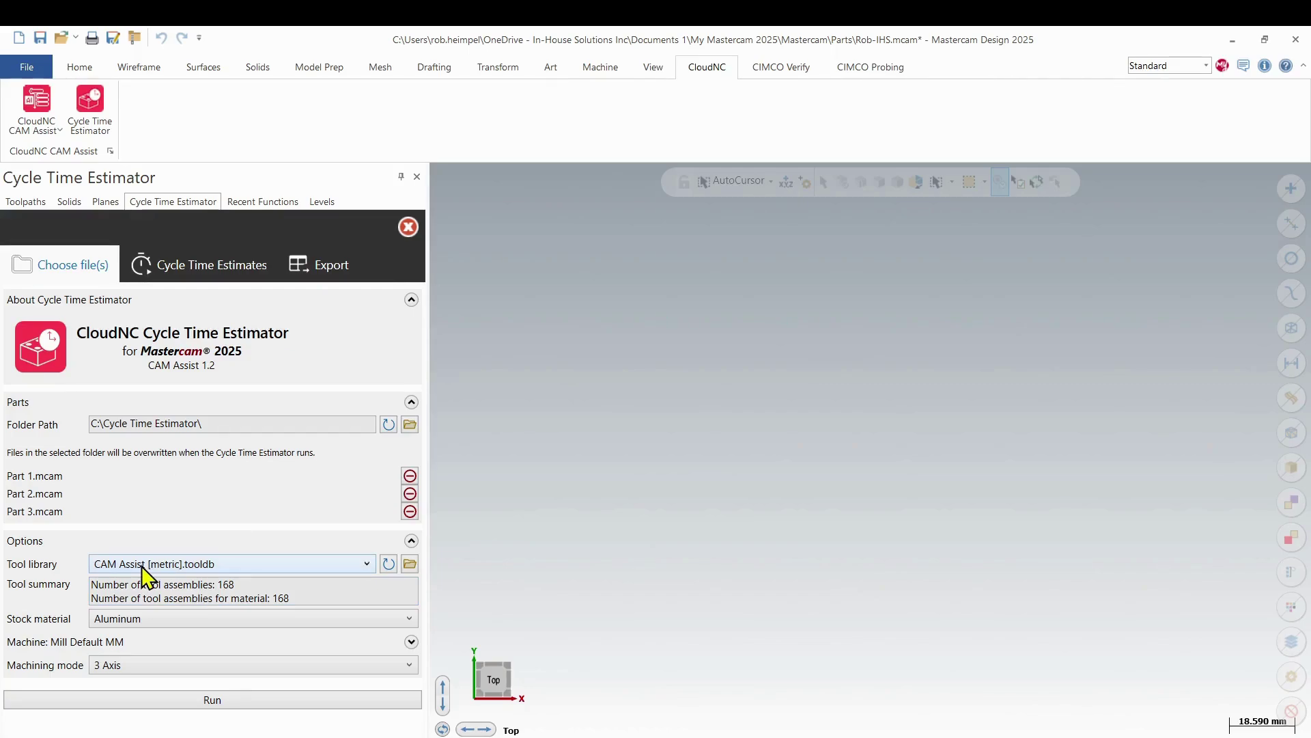
{"action": "double_click", "coordinate": [226, 584]}
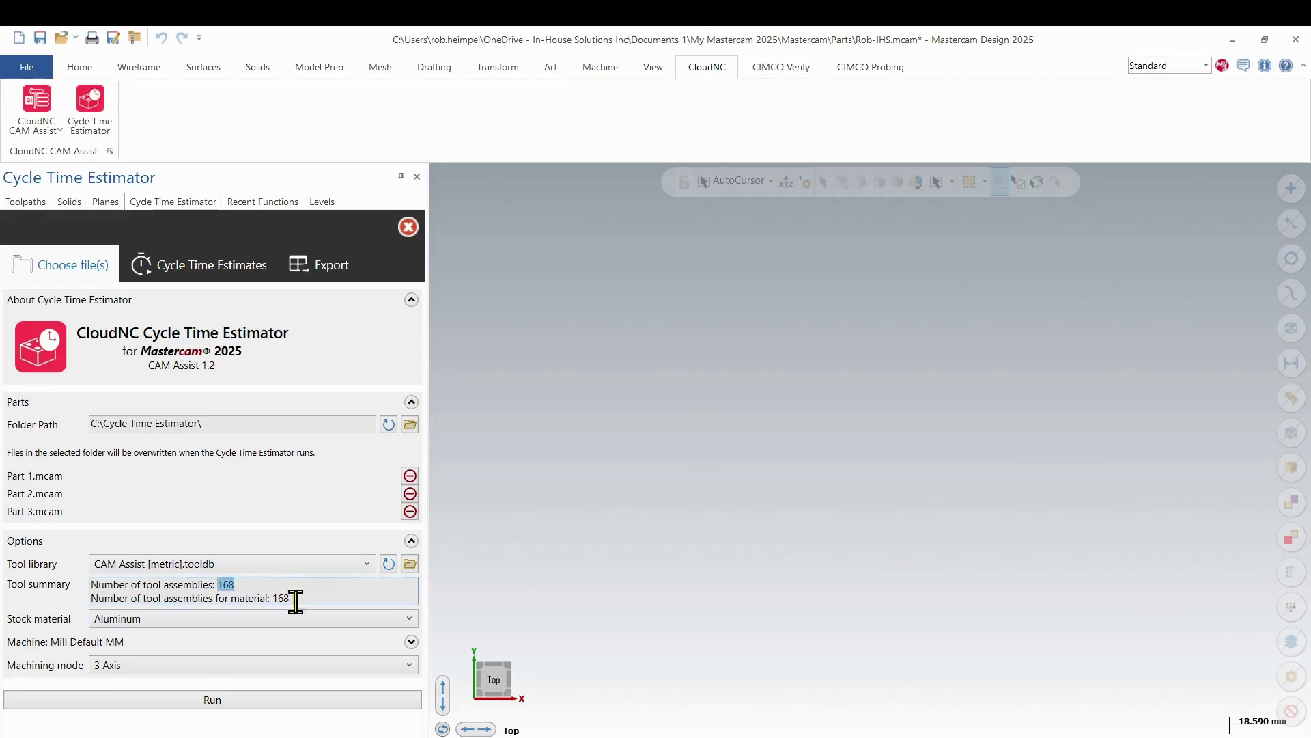
{"action": "left_click", "coordinate": [330, 598]}
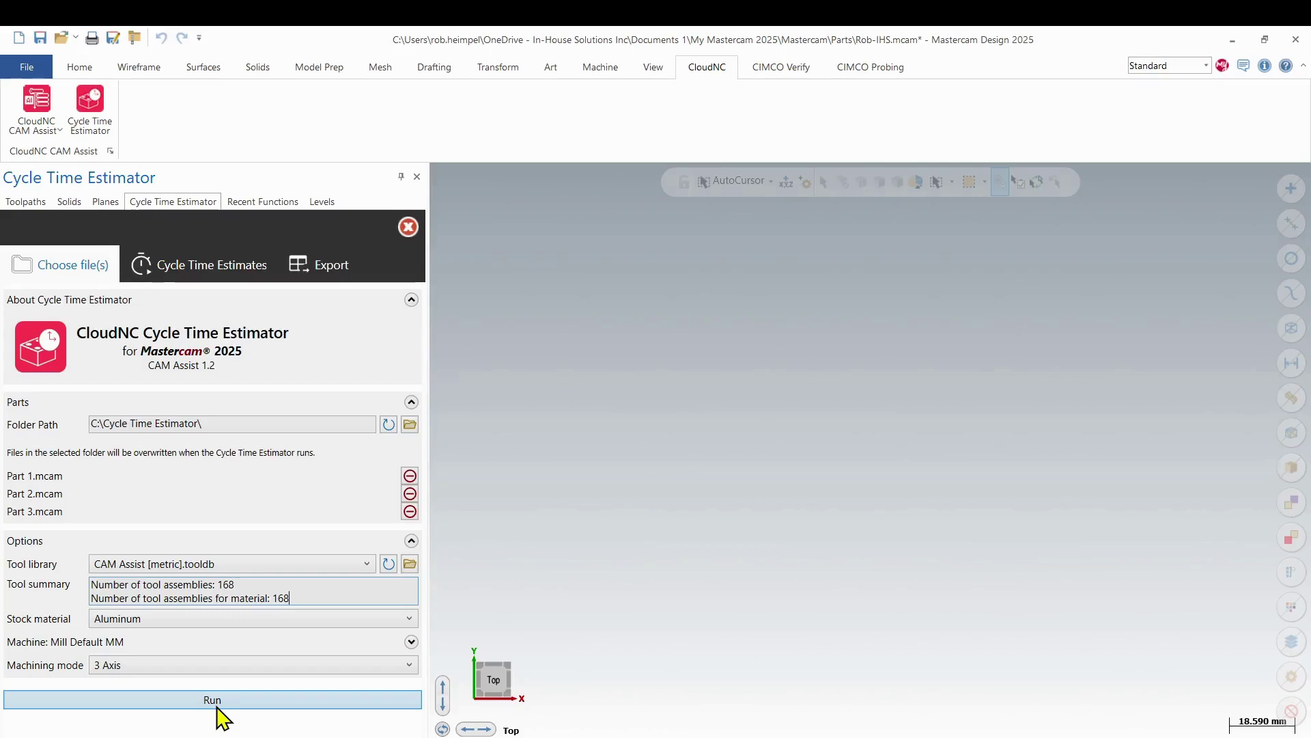
Run the cycle time estimation for Part 1, Part 2 and Part 3.mcam
{"action": "left_click", "coordinate": [219, 702]}
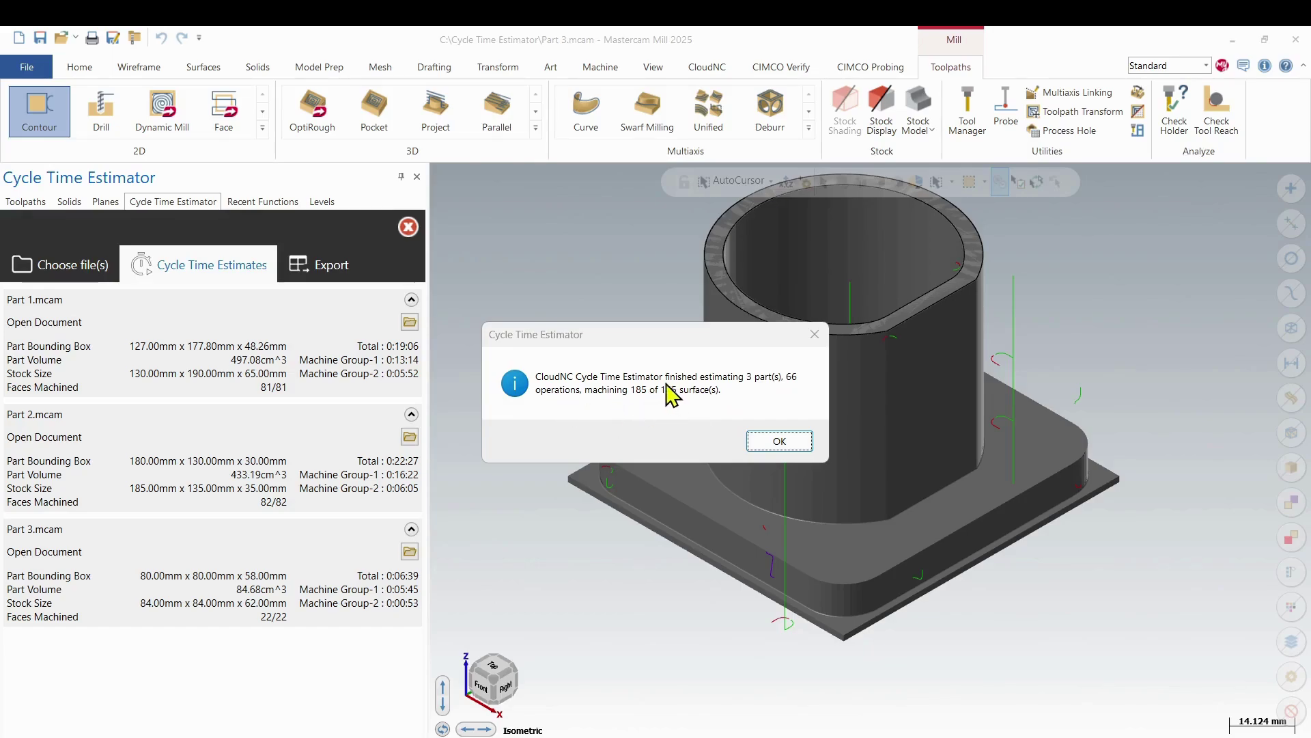
Dismiss the estimation-finished message and scroll through the per-part machine group estimates
{"action": "left_click", "coordinate": [779, 441]}
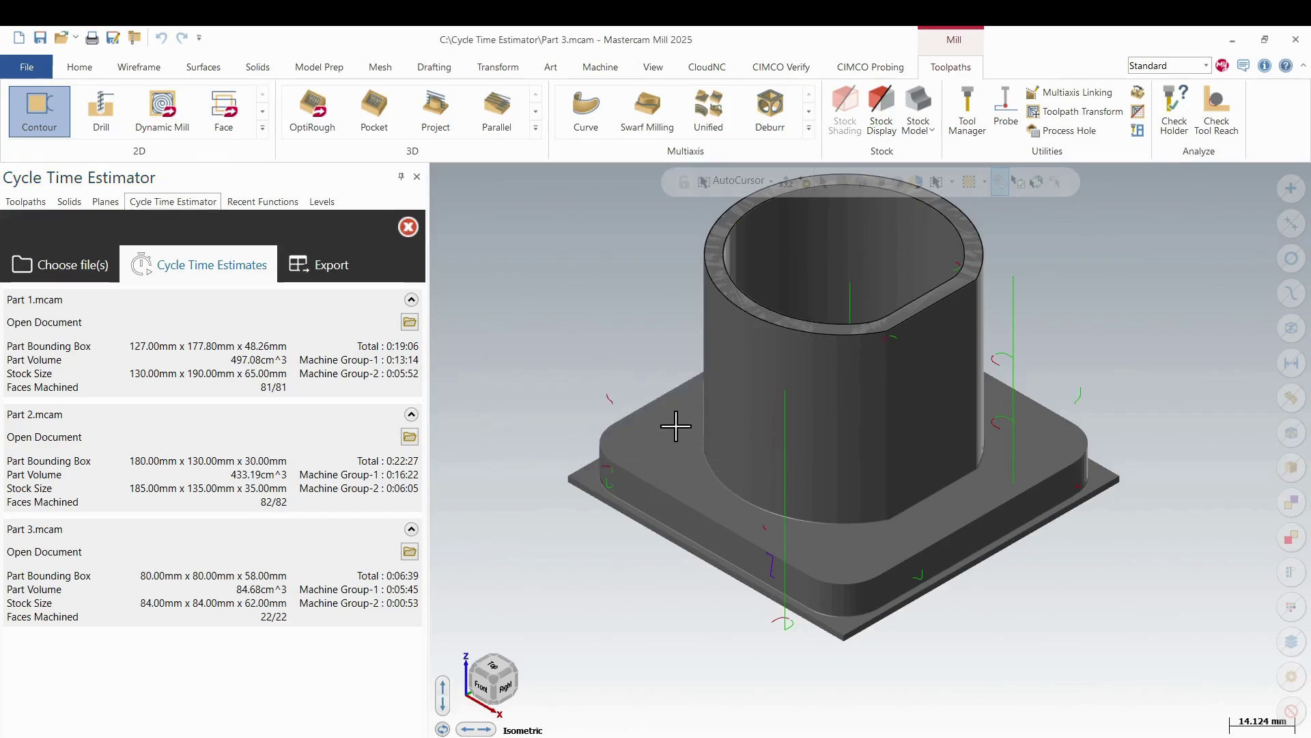
{"action": "scroll", "coordinate": [674, 443], "scroll_direction": "down", "scroll_amount": 1}
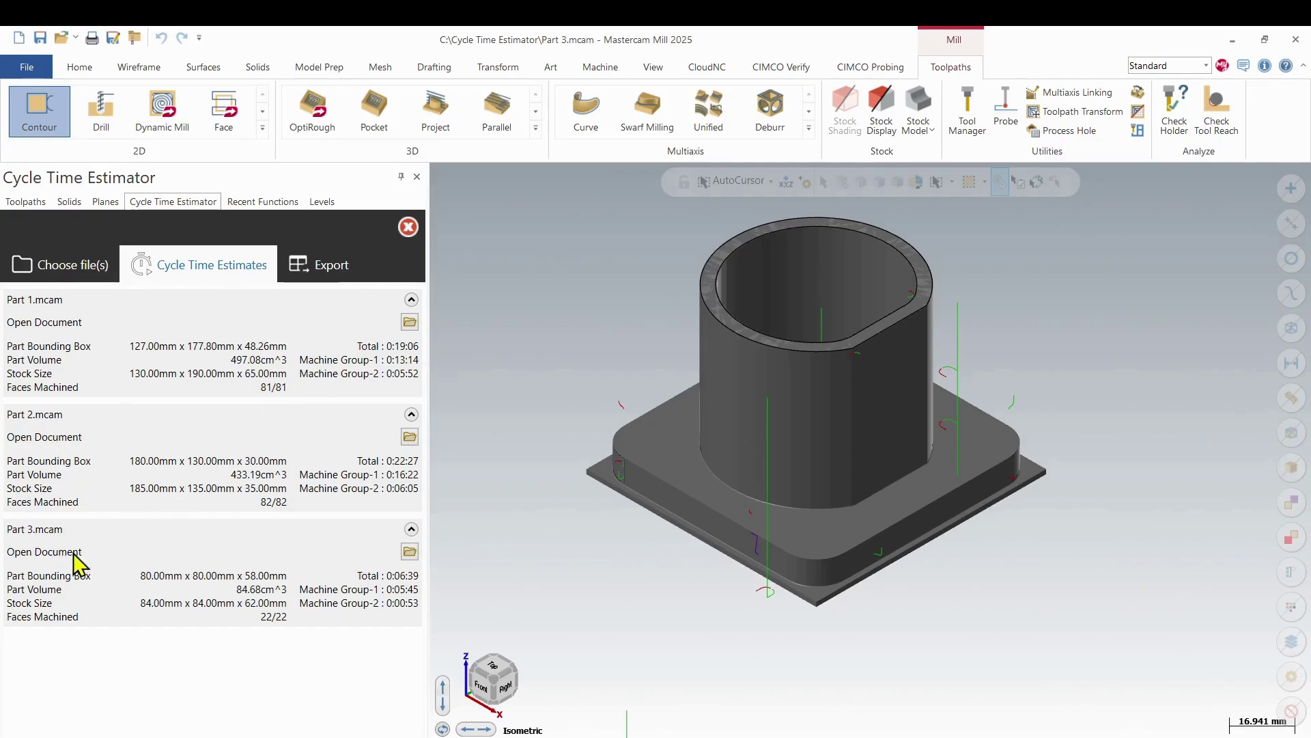
Review Part 3's toolpath operations and model, then return to the cycle time estimates
{"action": "left_click", "coordinate": [27, 202]}
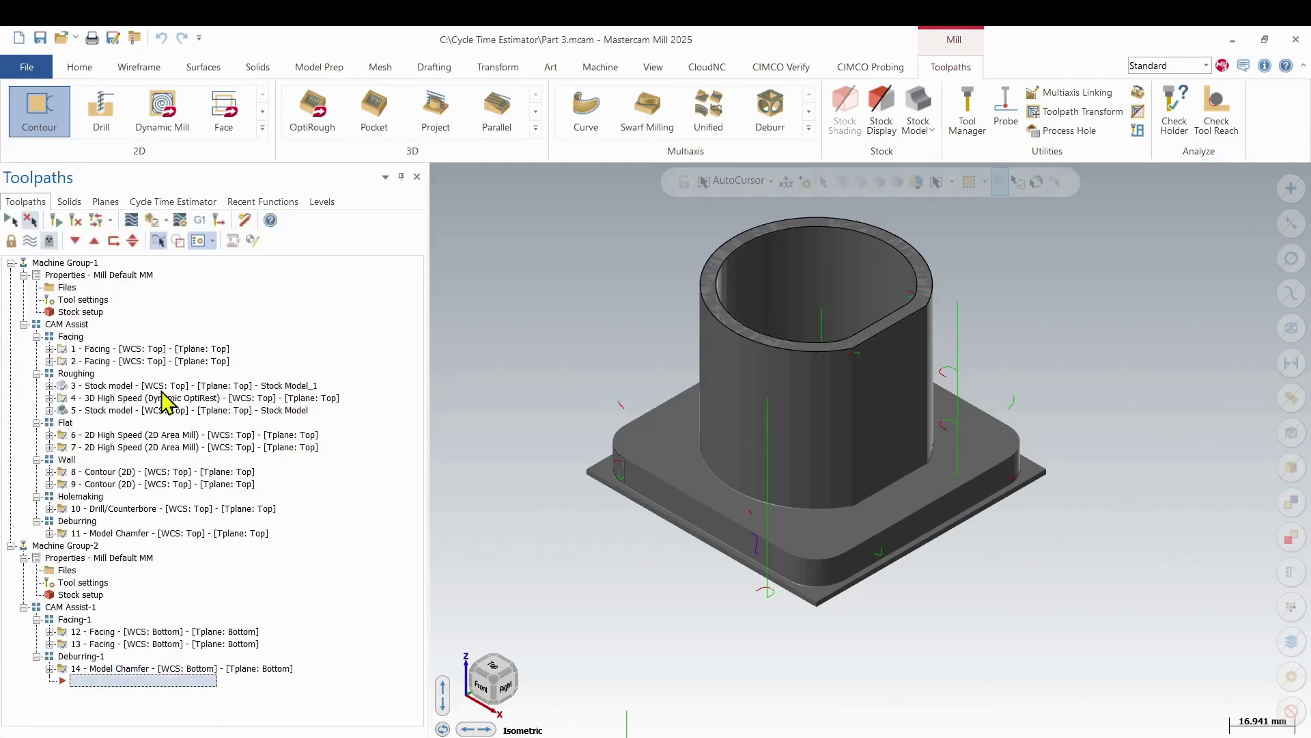
{"action": "scroll", "coordinate": [853, 341], "scroll_direction": "down", "scroll_amount": 2}
{"action": "mouse_move", "coordinate": [808, 497]}
{"action": "middle_mouse_down"}
{"action": "mouse_move", "coordinate": [873, 448]}
{"action": "mouse_move", "coordinate": [792, 484]}
{"action": "middle_mouse_up"}
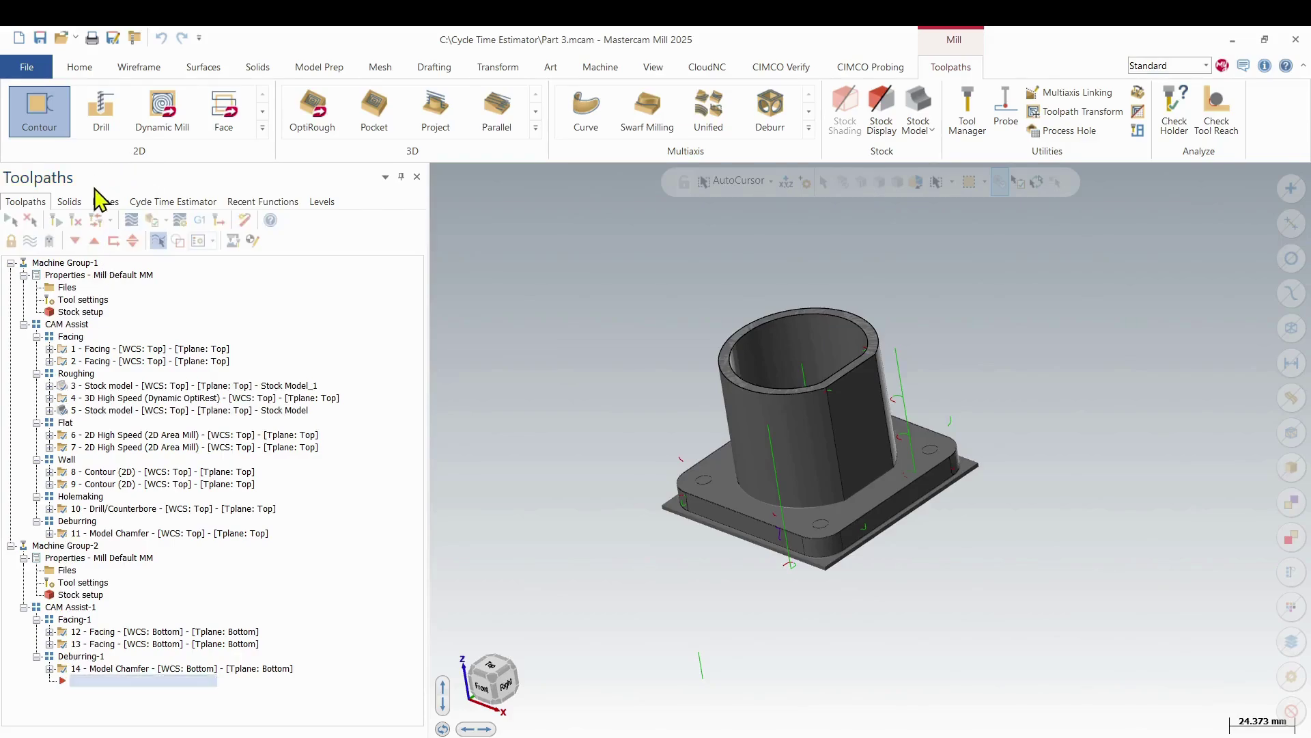
{"action": "left_click", "coordinate": [175, 203]}
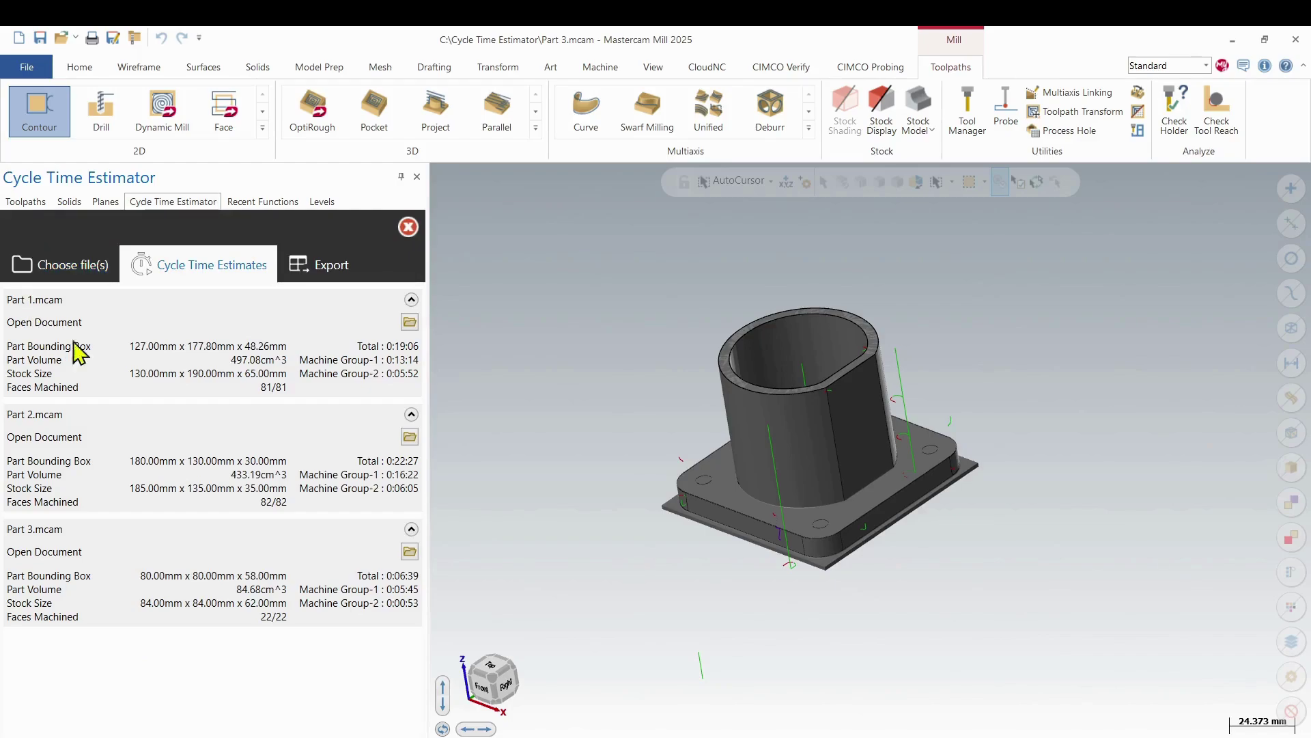
Open Part 2.mcam from the estimator, review its toolpath operations, and return to the estimates
{"action": "left_click", "coordinate": [410, 437]}
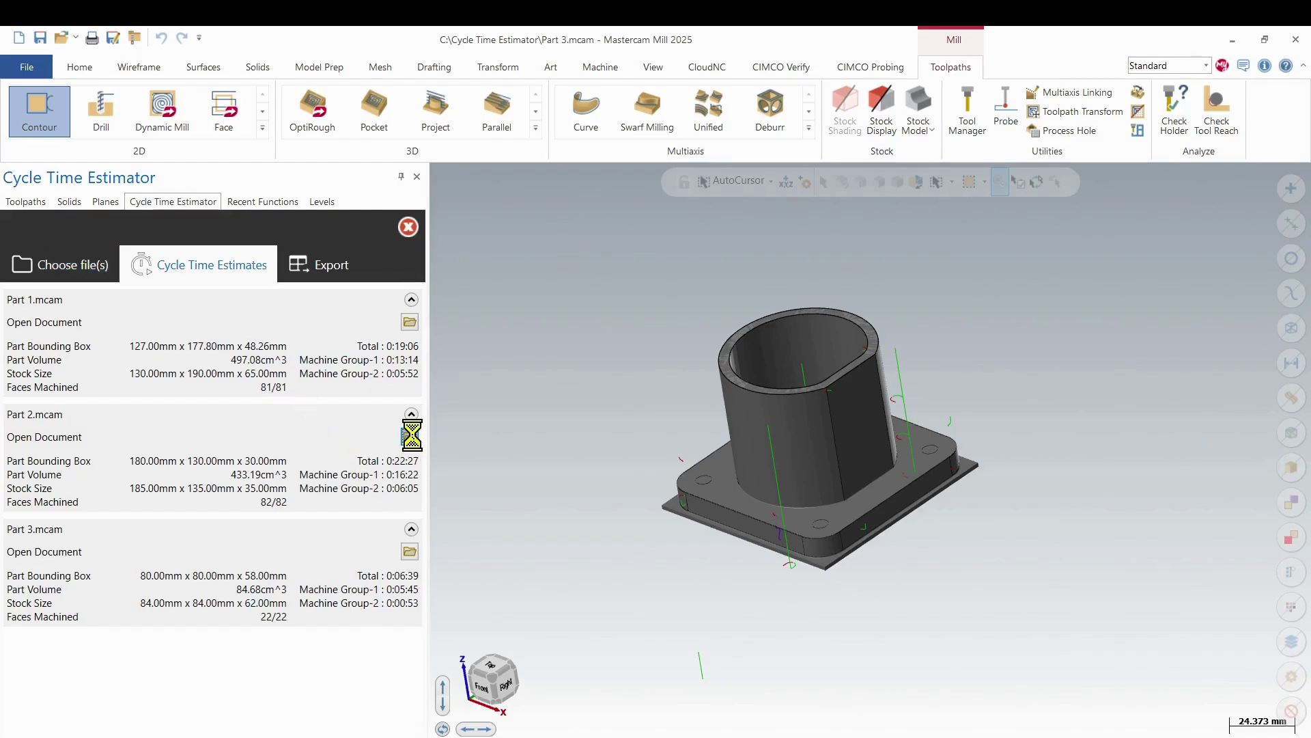
{"action": "mouse_move", "coordinate": [900, 528]}
{"action": "middle_mouse_down"}
{"action": "mouse_move", "coordinate": [990, 489]}
{"action": "mouse_move", "coordinate": [888, 546]}
{"action": "middle_mouse_up"}
{"action": "left_click", "coordinate": [25, 202]}
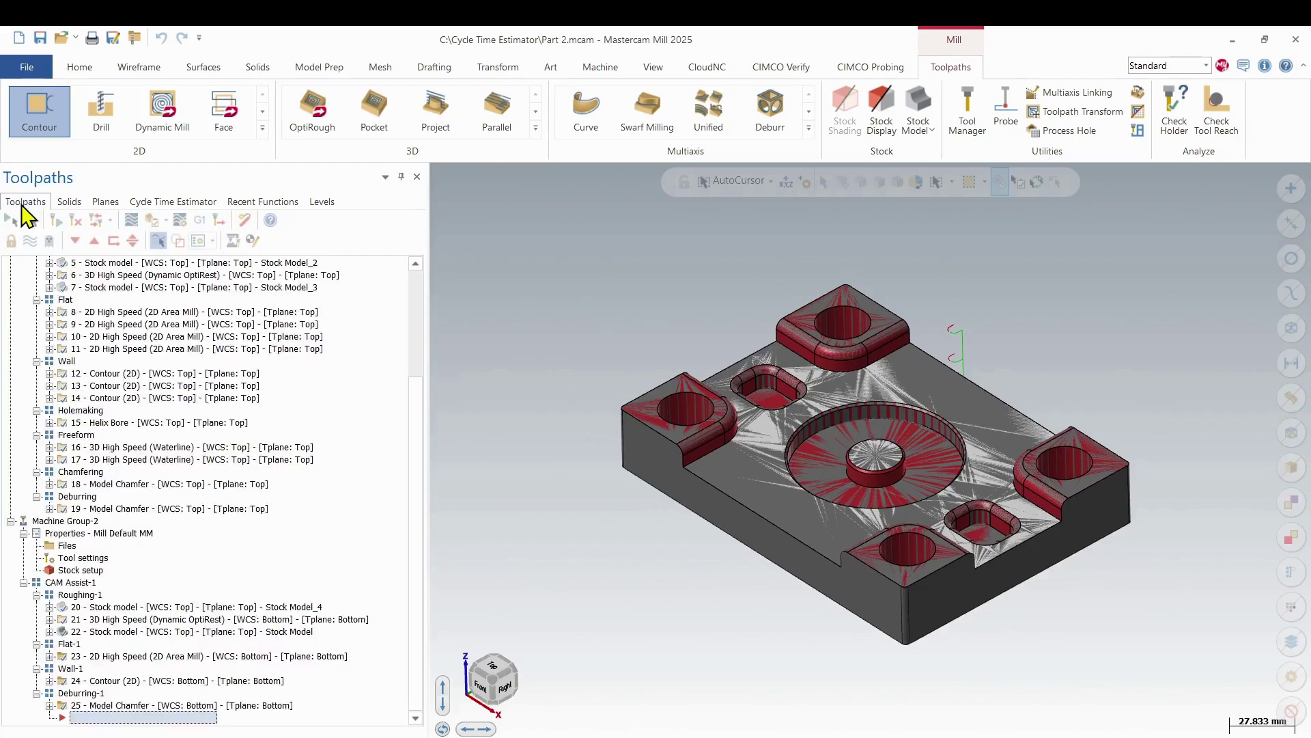
{"action": "scroll", "coordinate": [150, 495], "scroll_direction": "up", "scroll_amount": 3}
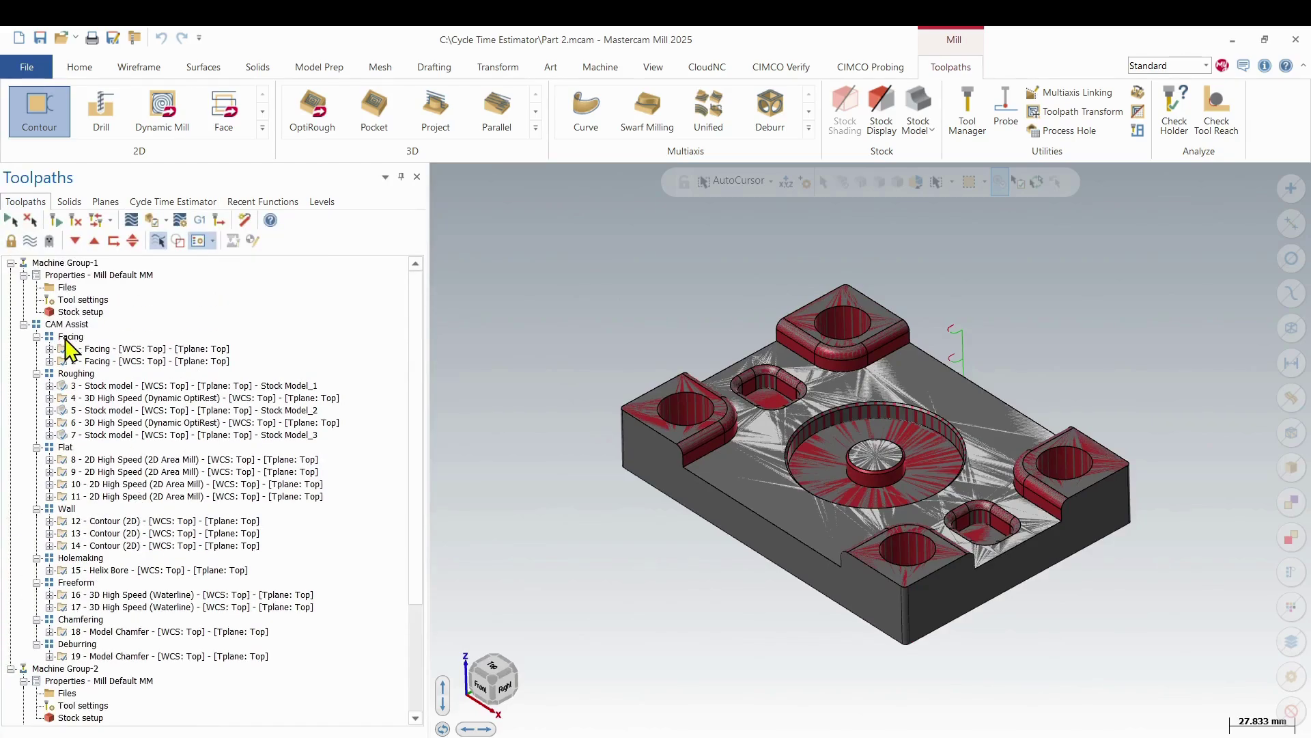
{"action": "scroll", "coordinate": [68, 382], "scroll_direction": "down", "scroll_amount": 3}
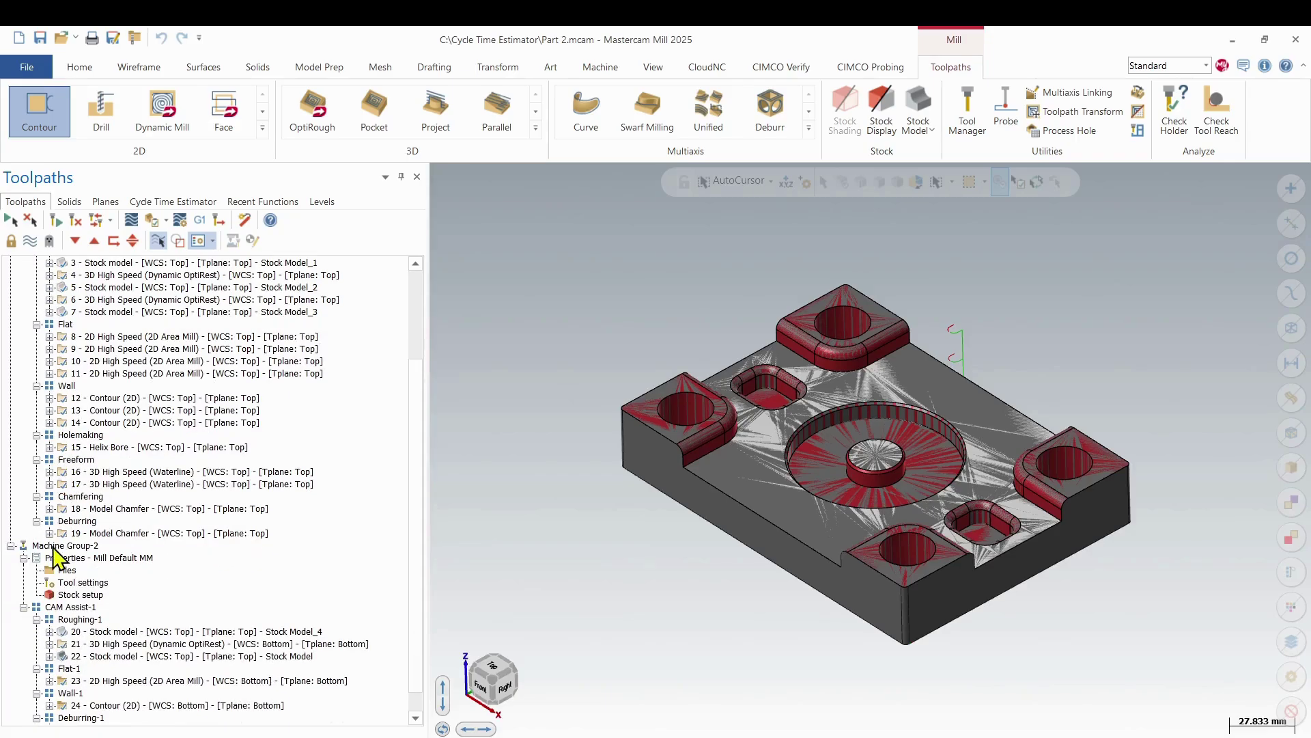
{"action": "scroll", "coordinate": [58, 573], "scroll_direction": "down", "scroll_amount": 1}
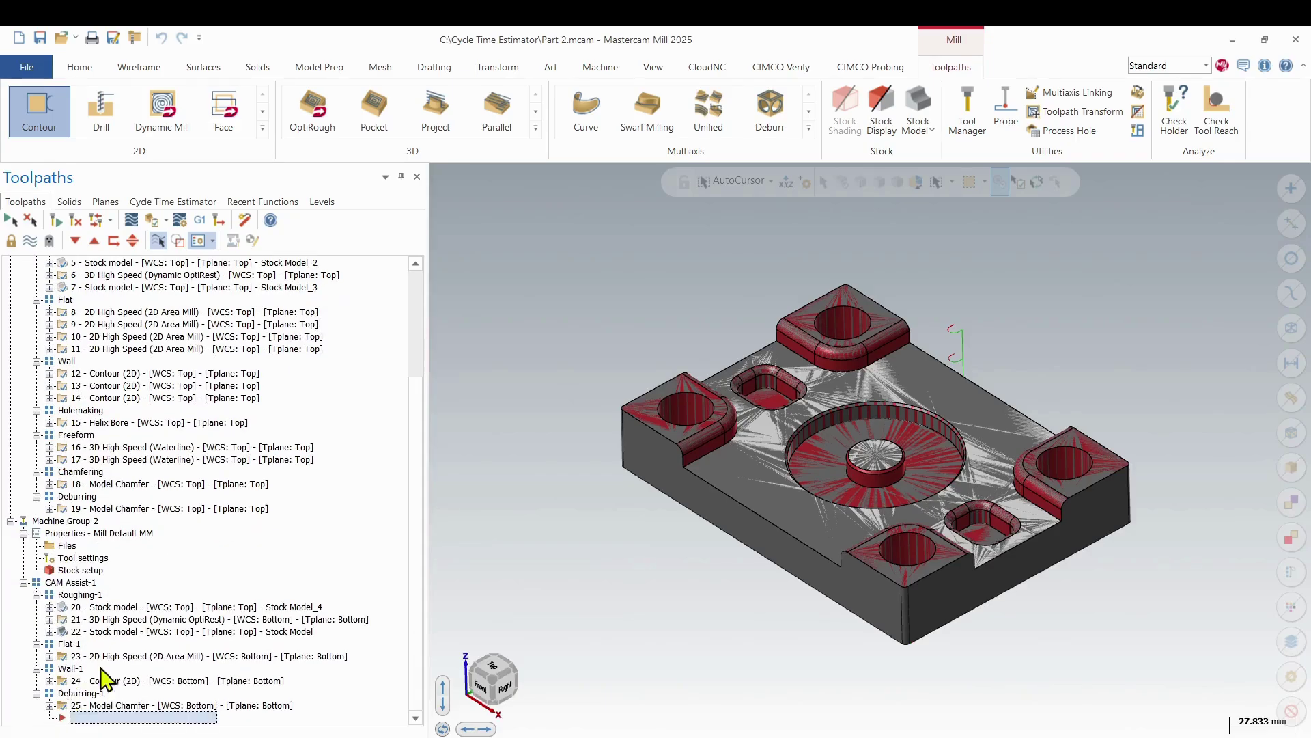
{"action": "scroll", "coordinate": [129, 707], "scroll_direction": "up", "scroll_amount": 2}
{"action": "scroll", "coordinate": [130, 707], "scroll_direction": "up", "scroll_amount": 2}
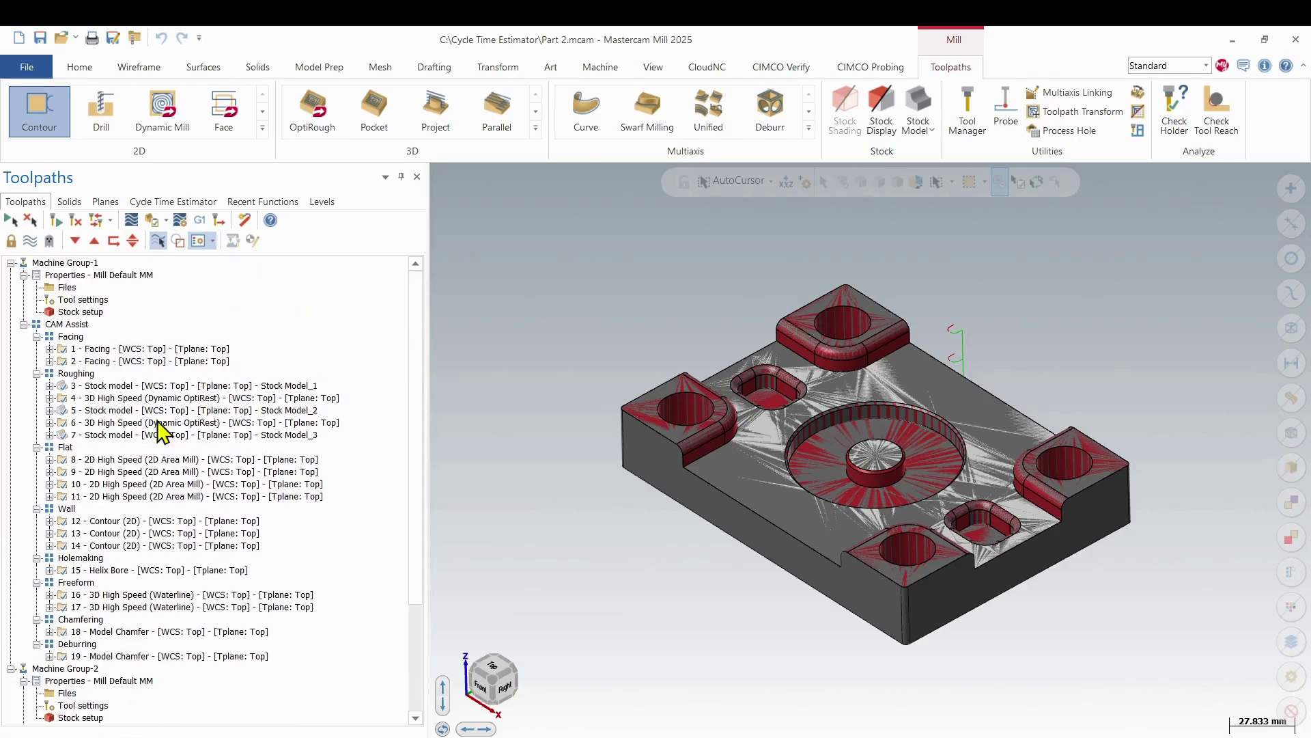
{"action": "left_click", "coordinate": [189, 205]}
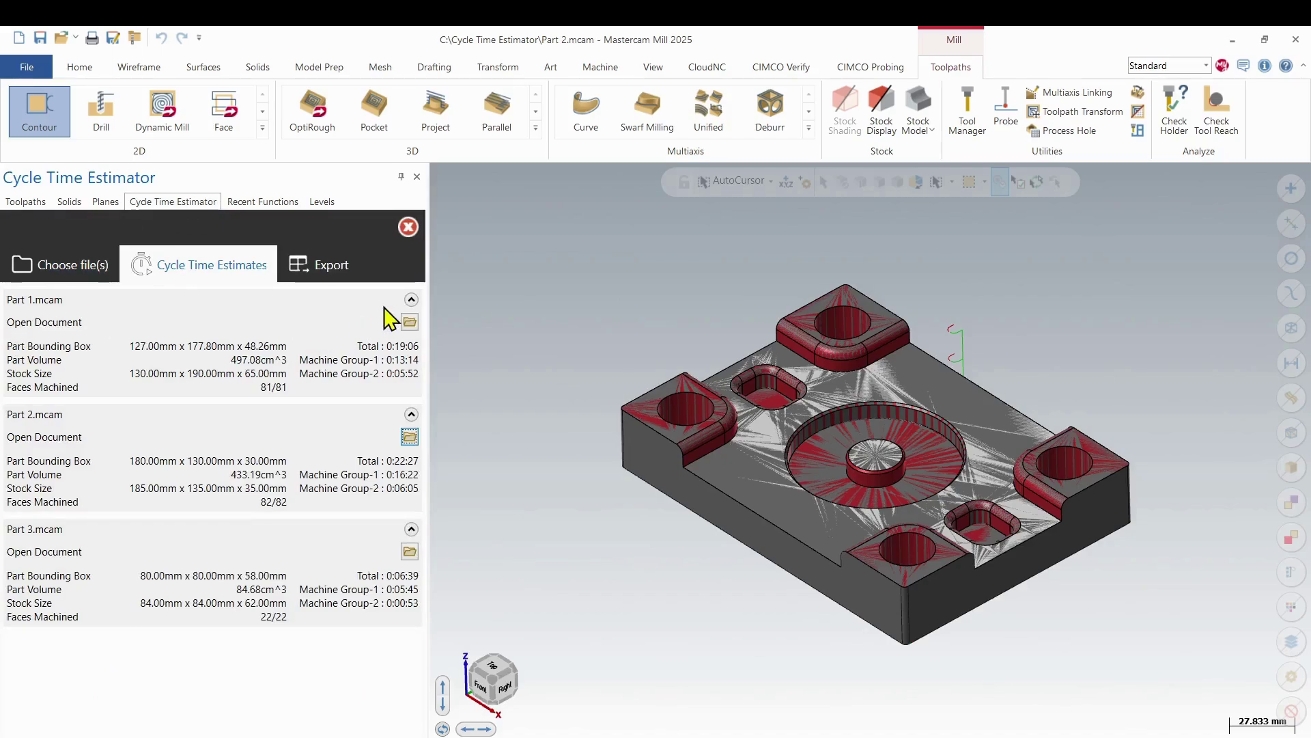
Open Part 1.mcam from the estimator and scroll through its 27 toolpath operations
{"action": "left_click", "coordinate": [410, 322]}
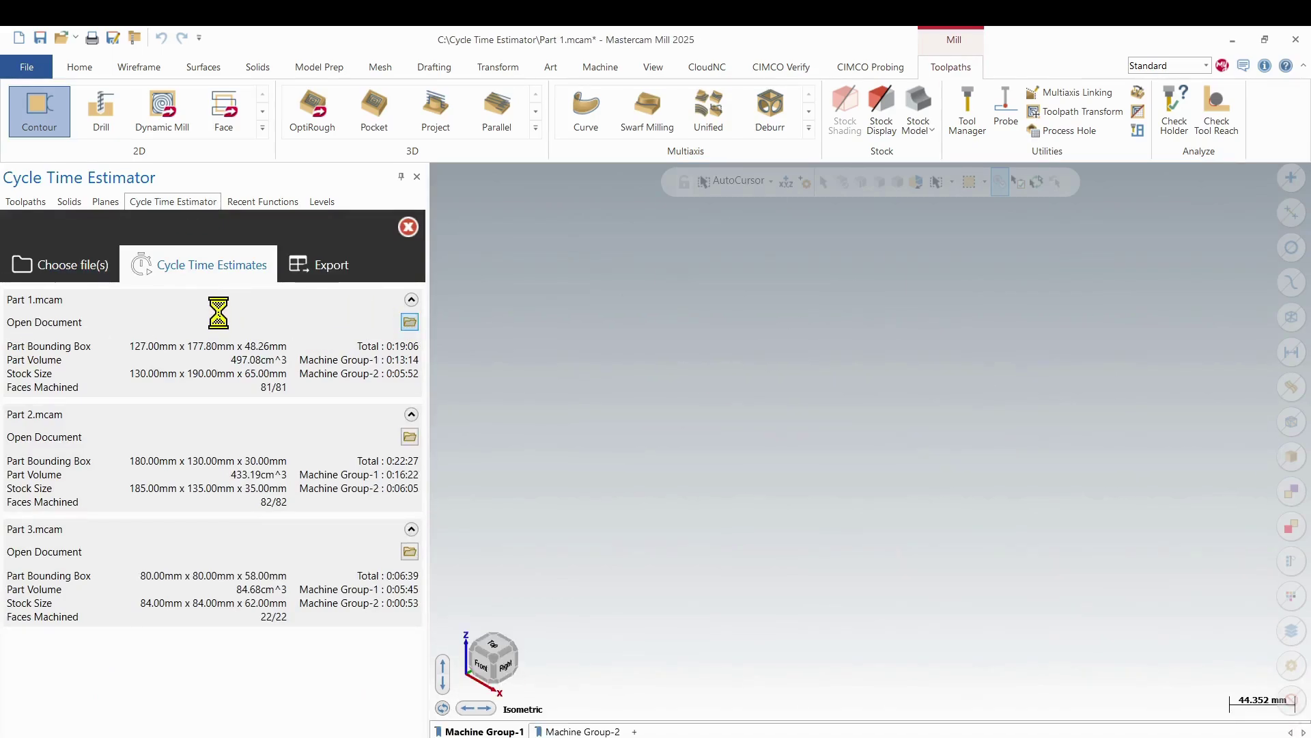
{"action": "scroll", "coordinate": [612, 375], "scroll_direction": "down", "scroll_amount": 2}
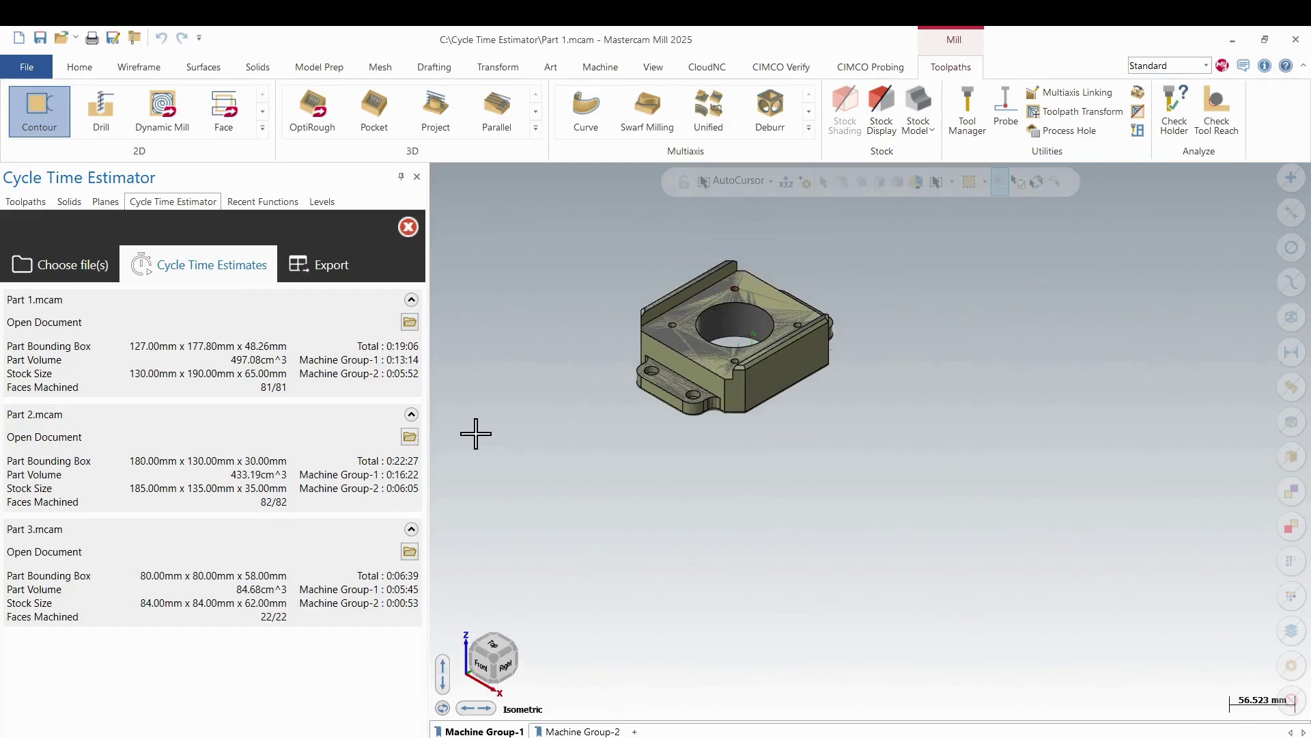
{"action": "left_click", "coordinate": [29, 202]}
{"action": "scroll", "coordinate": [123, 464], "scroll_direction": "up", "scroll_amount": 3}
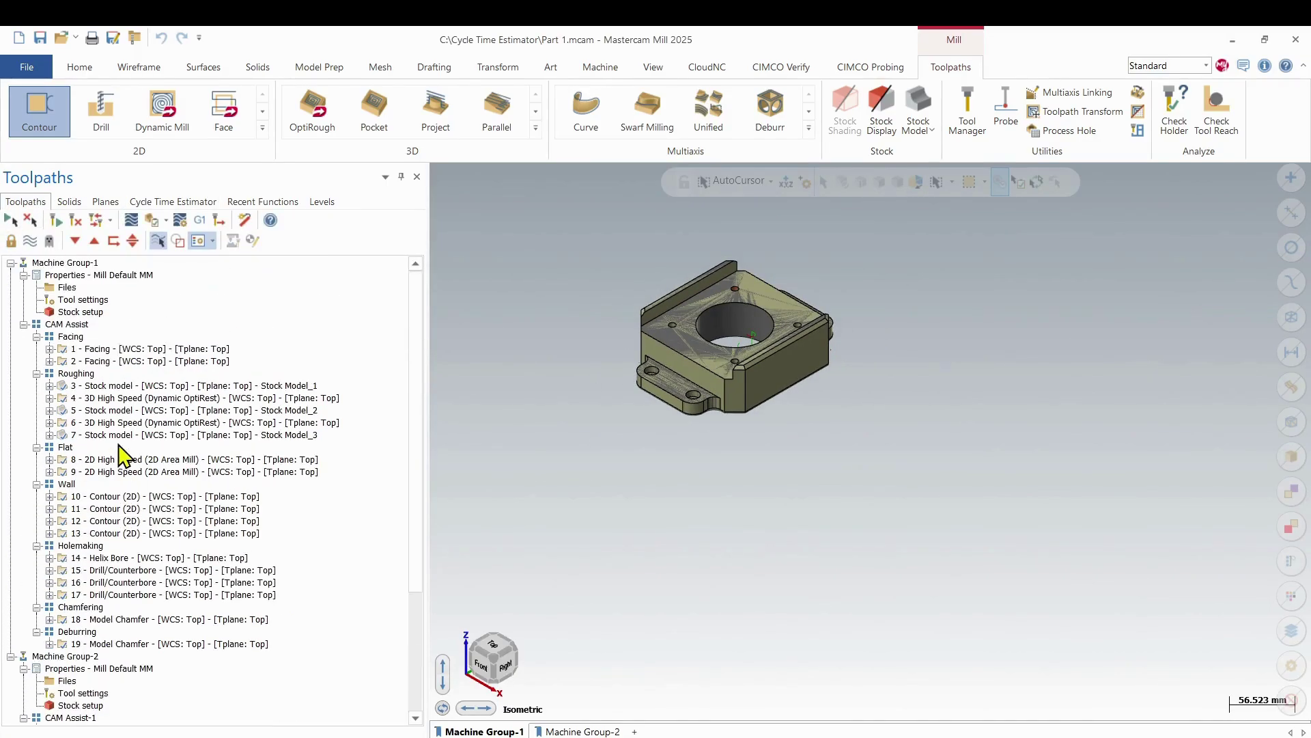
{"action": "scroll", "coordinate": [82, 504], "scroll_direction": "down", "scroll_amount": 4}
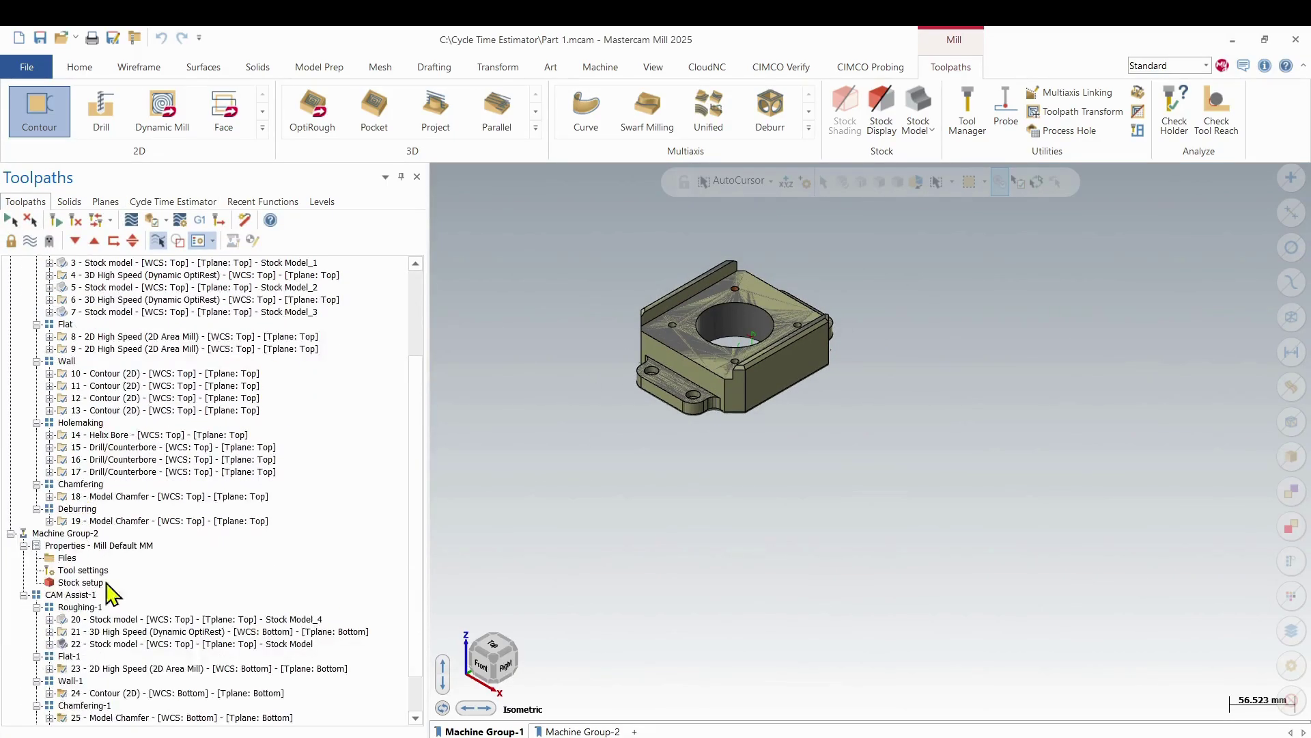
{"action": "scroll", "coordinate": [113, 589], "scroll_direction": "up", "scroll_amount": 3}
{"action": "scroll", "coordinate": [116, 589], "scroll_direction": "down", "scroll_amount": 4}
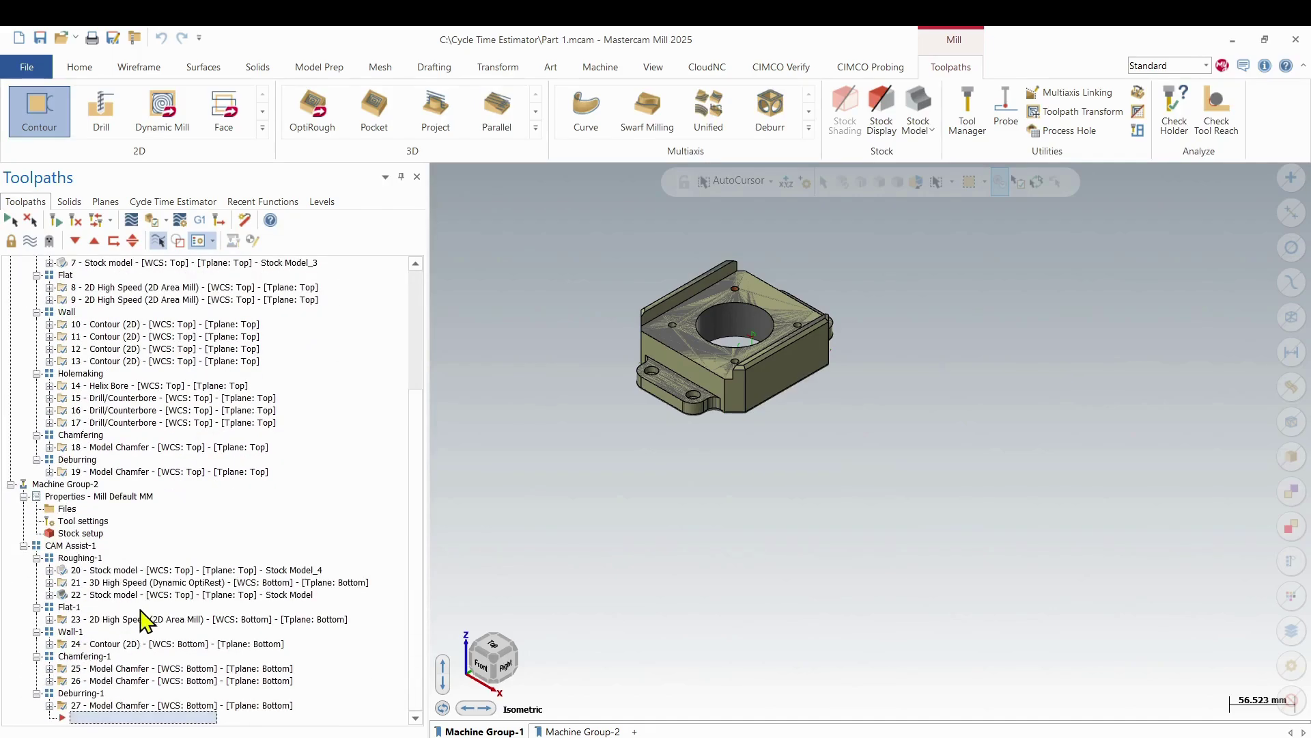
{"action": "scroll", "coordinate": [144, 618], "scroll_direction": "up", "scroll_amount": 5}
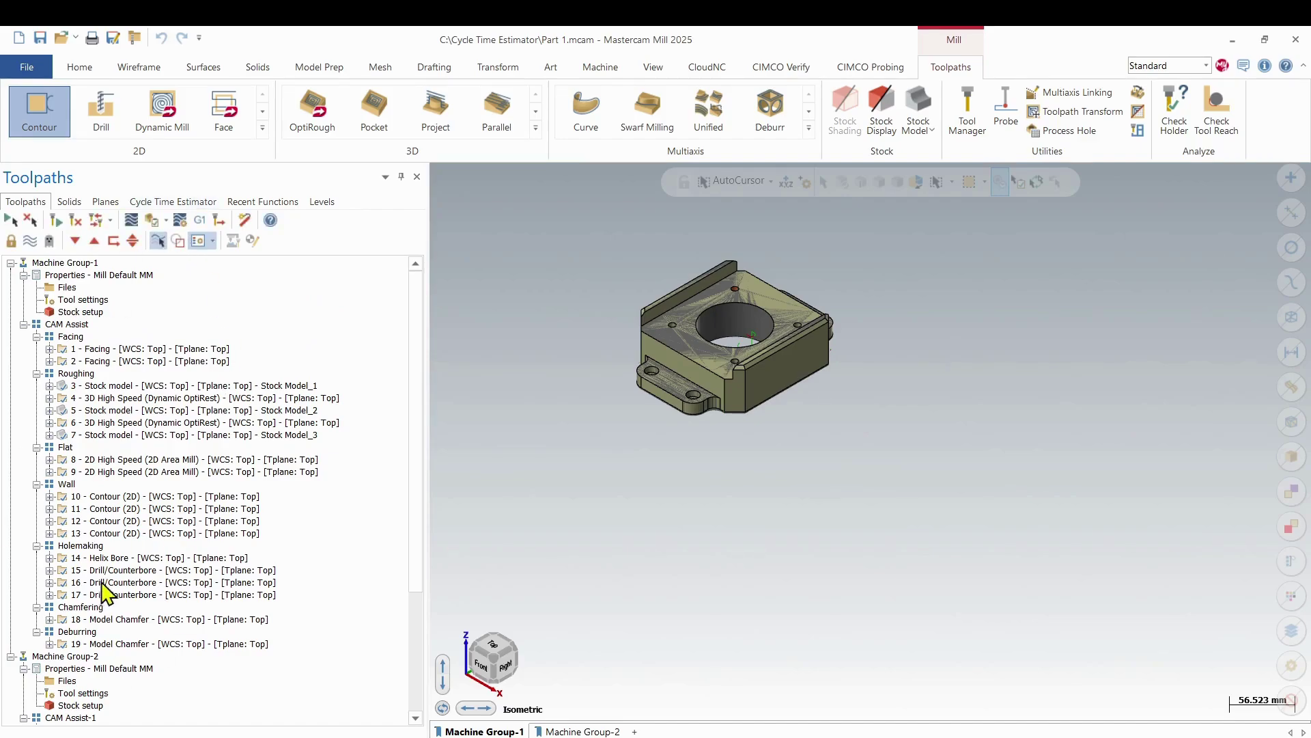
Set export quantities 4, 3 and 5 for Parts 1–3 and check the Cycle_Time_Results.csv name
{"action": "left_click", "coordinate": [172, 202]}
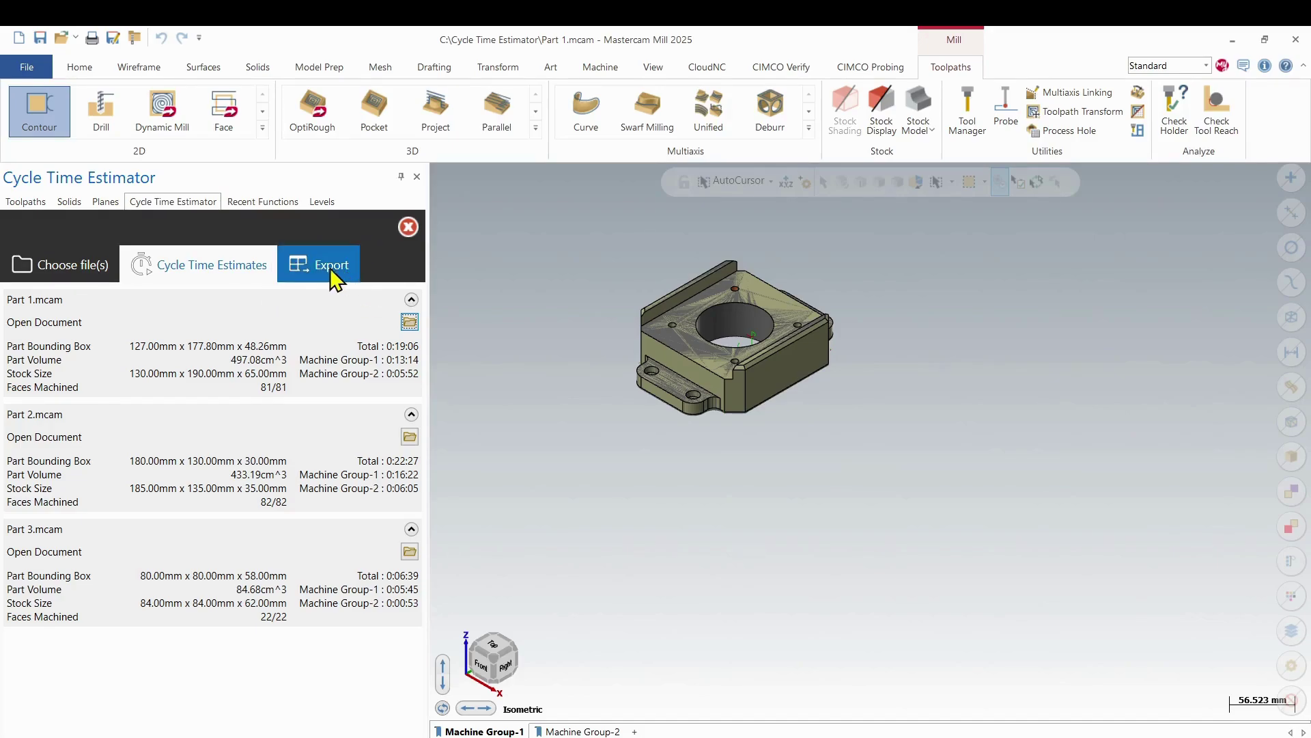
{"action": "left_click", "coordinate": [327, 266]}
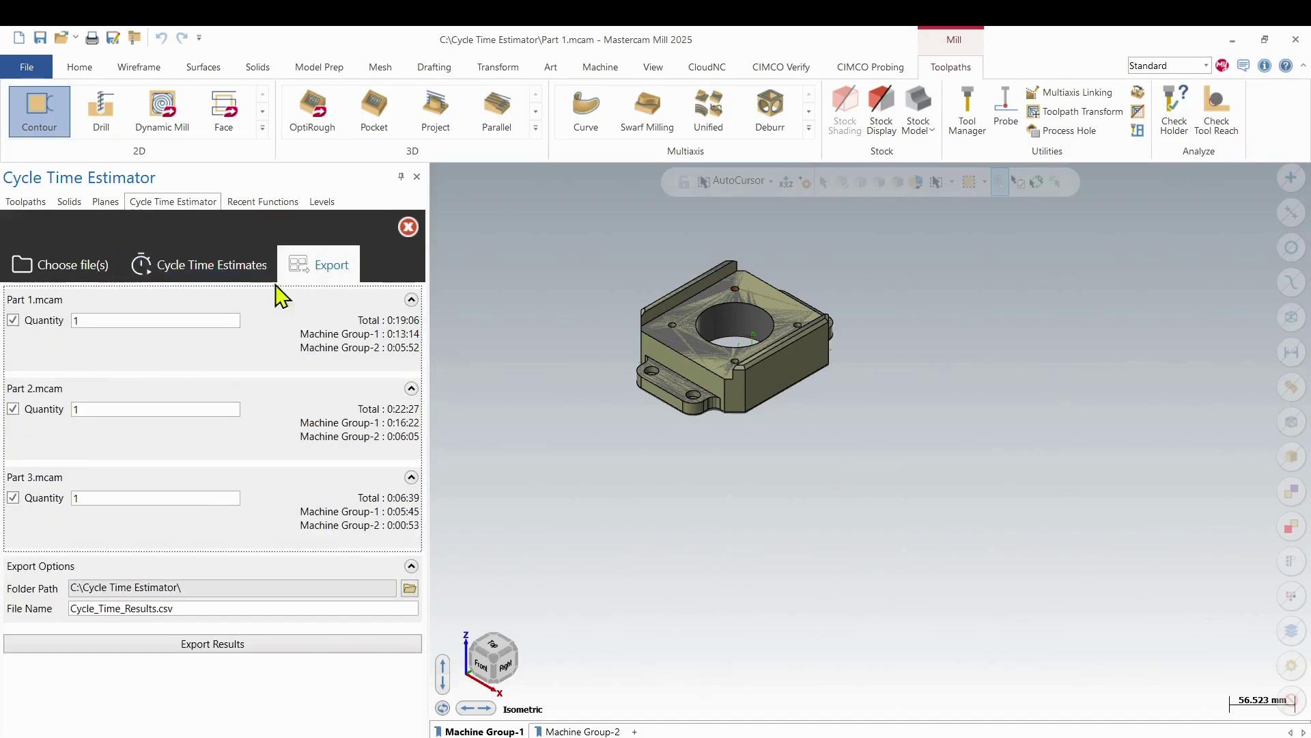
{"action": "double_click", "coordinate": [106, 319]}
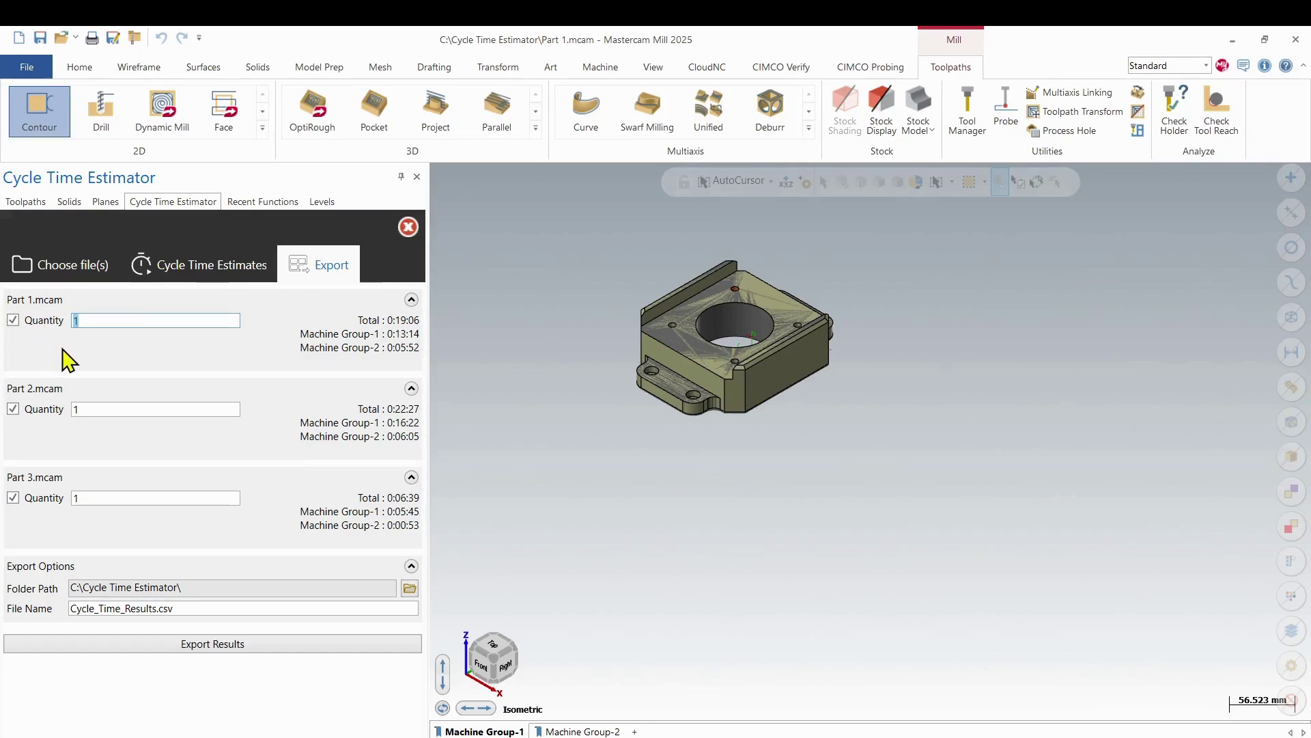
{"action": "type", "text": "4"}
{"action": "double_click", "coordinate": [84, 408]}
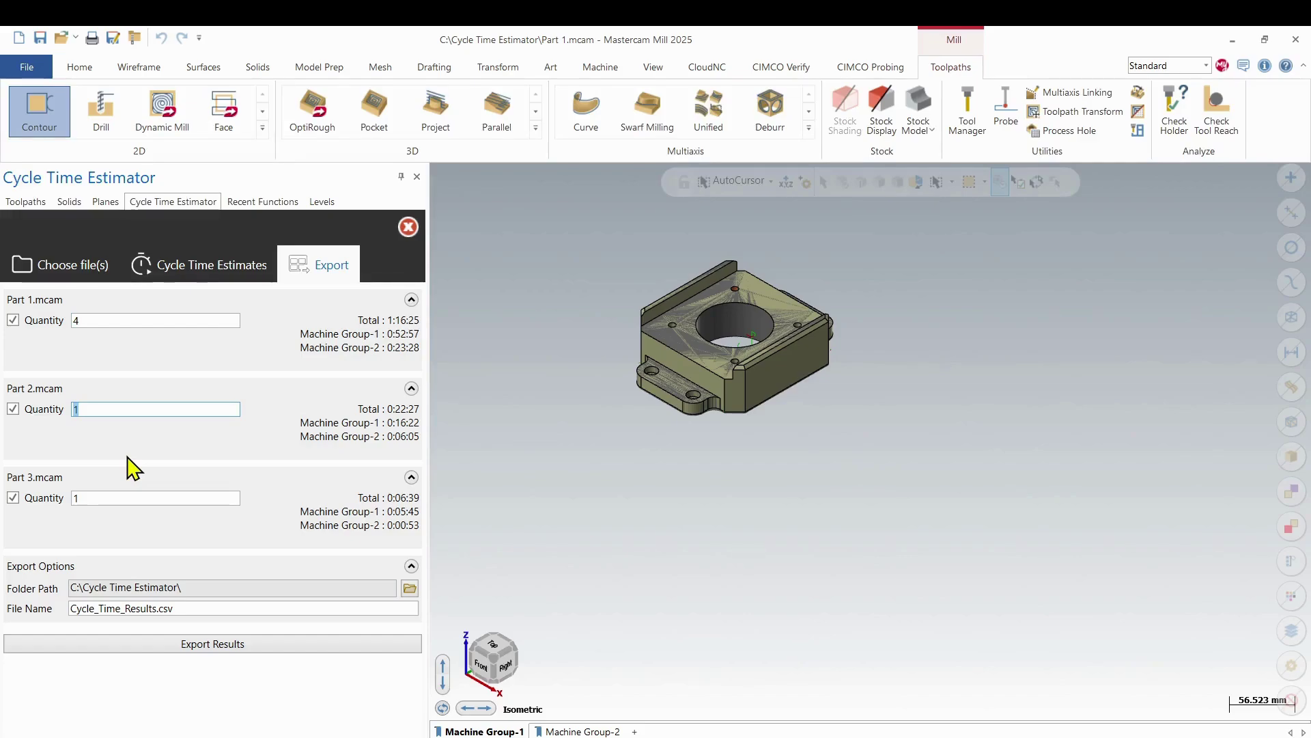
{"action": "double_click", "coordinate": [90, 498]}
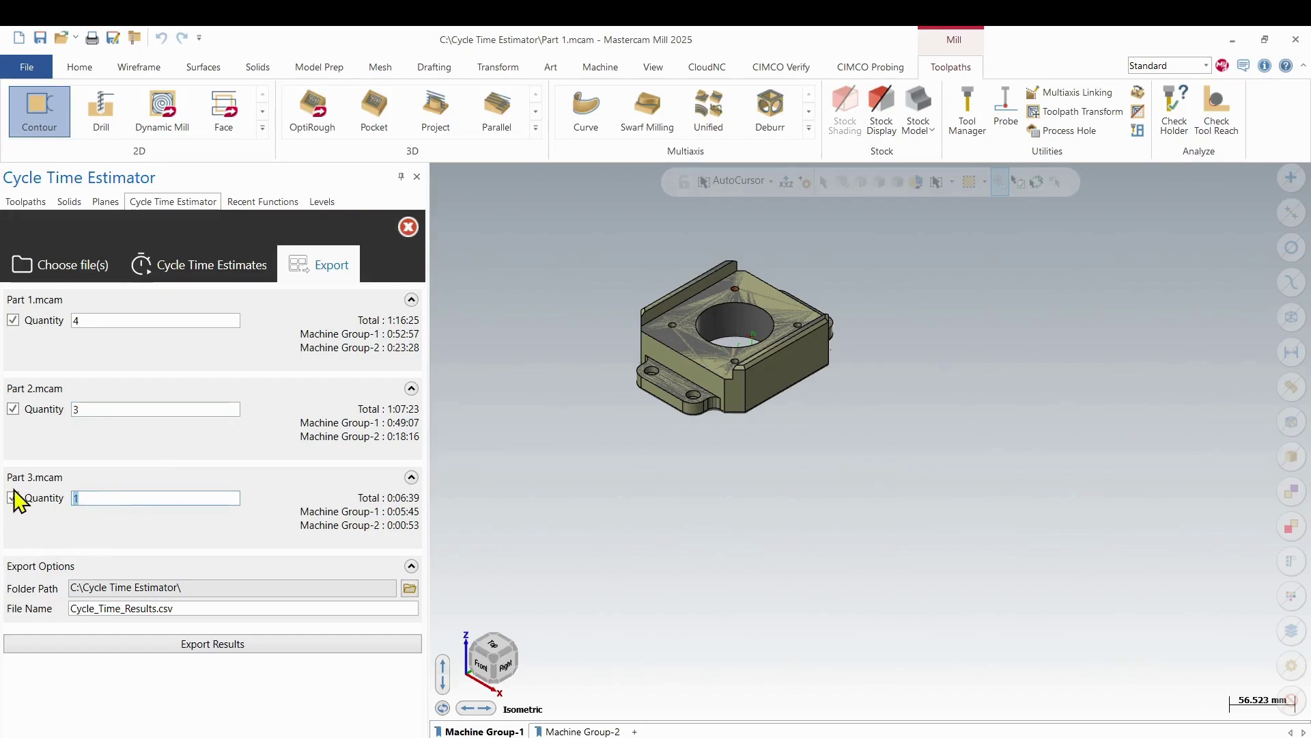
{"action": "left_click", "coordinate": [58, 544]}
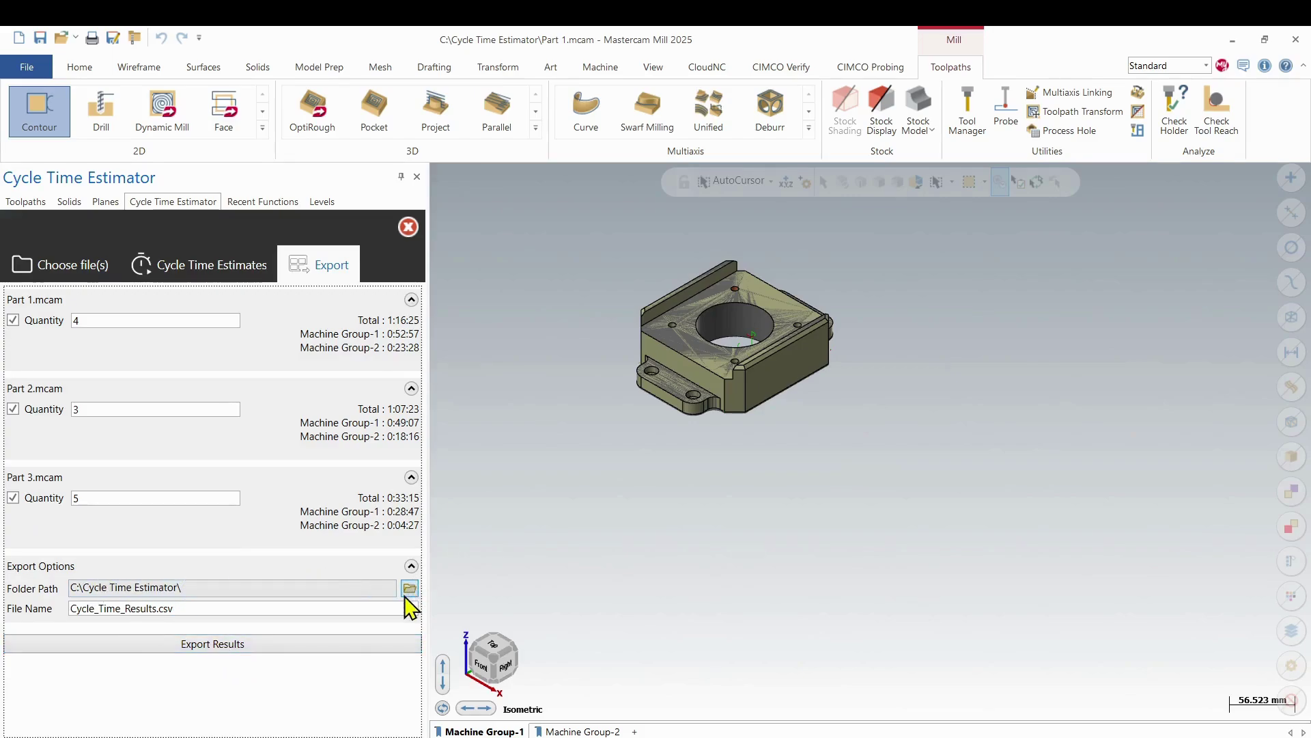
{"action": "left_click", "coordinate": [207, 588]}
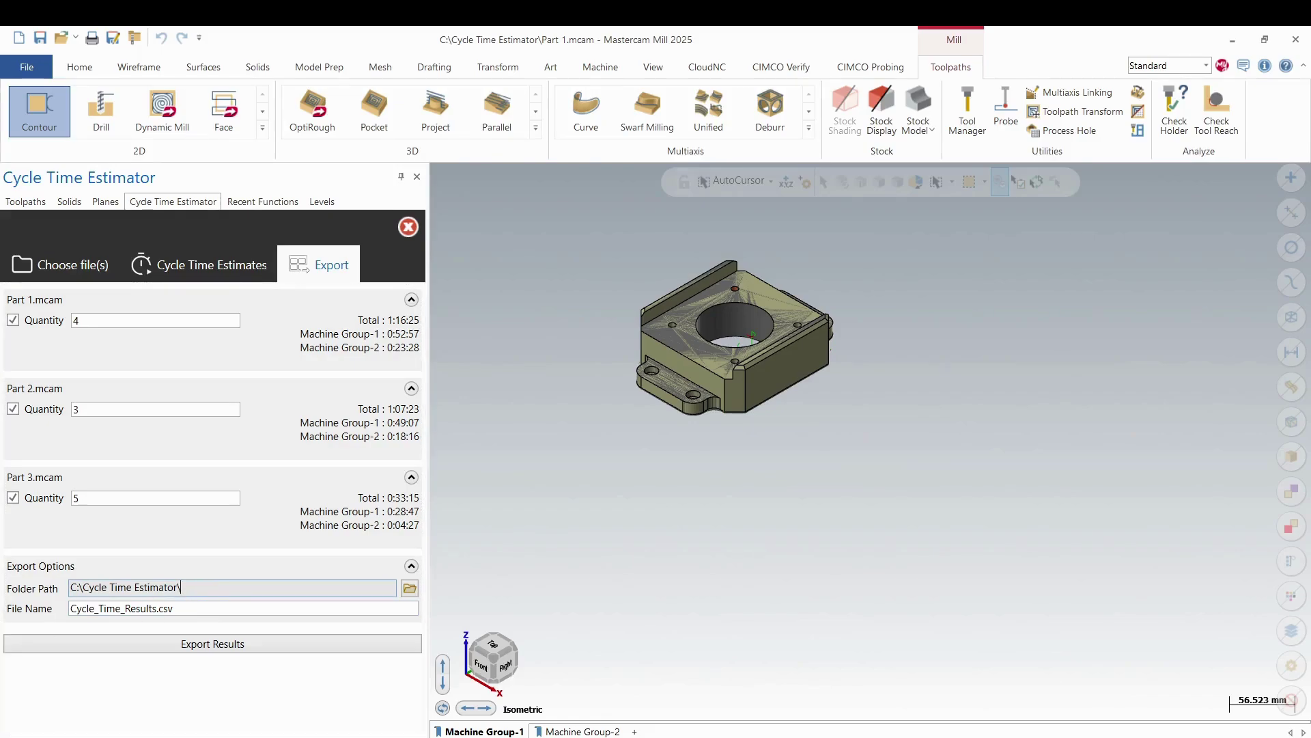
{"action": "left_click_drag", "start_coordinate": [181, 608], "coordinate": [50, 611]}
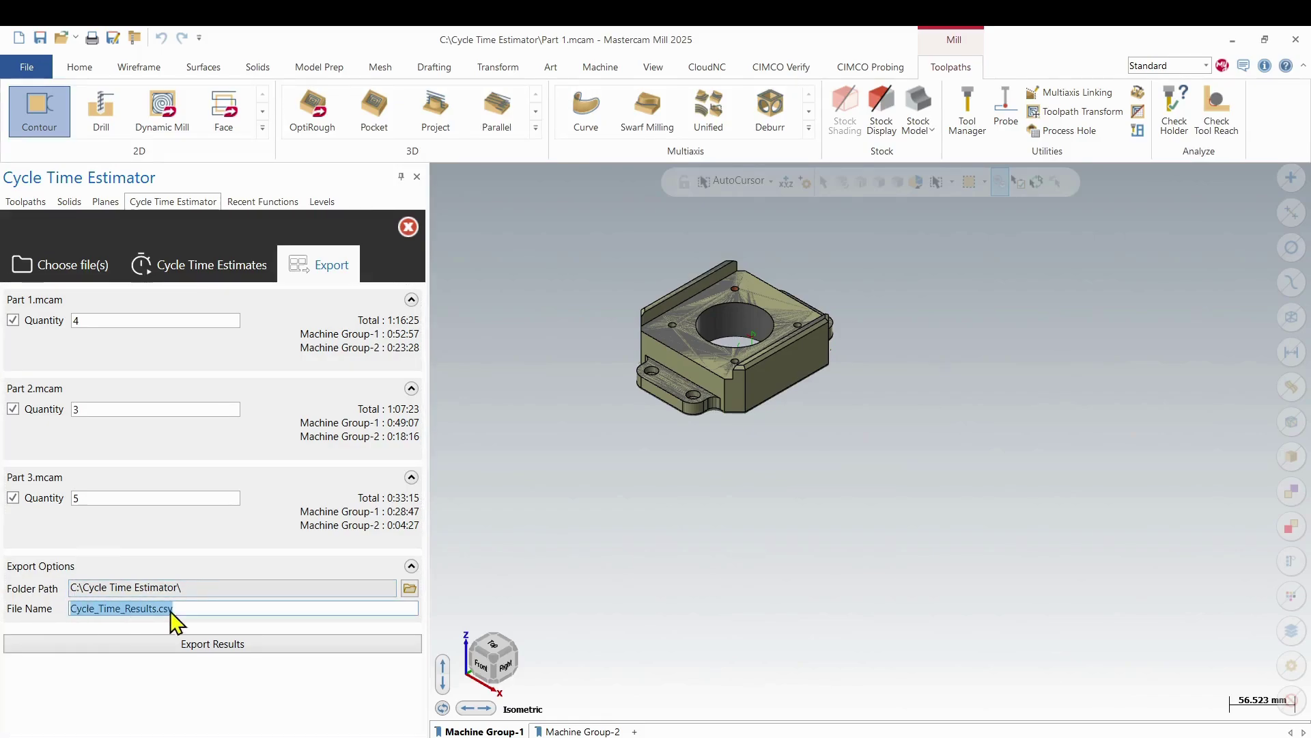
Export the results and preview Cycle_Time_Results.csv in C:\Cycle Time Estimator beside the part files
{"action": "left_click", "coordinate": [215, 646]}
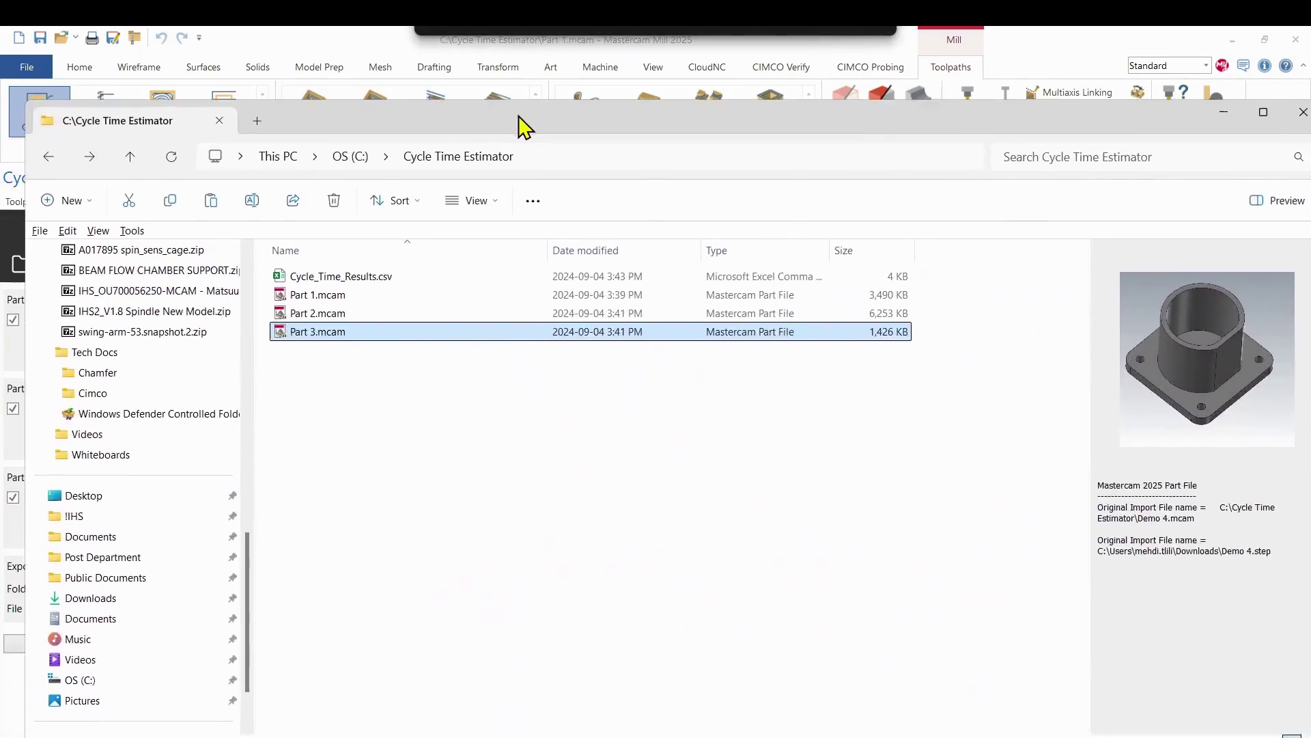
{"action": "left_click_drag", "start_coordinate": [519, 123], "coordinate": [524, 117]}
{"action": "left_click", "coordinate": [325, 289]}
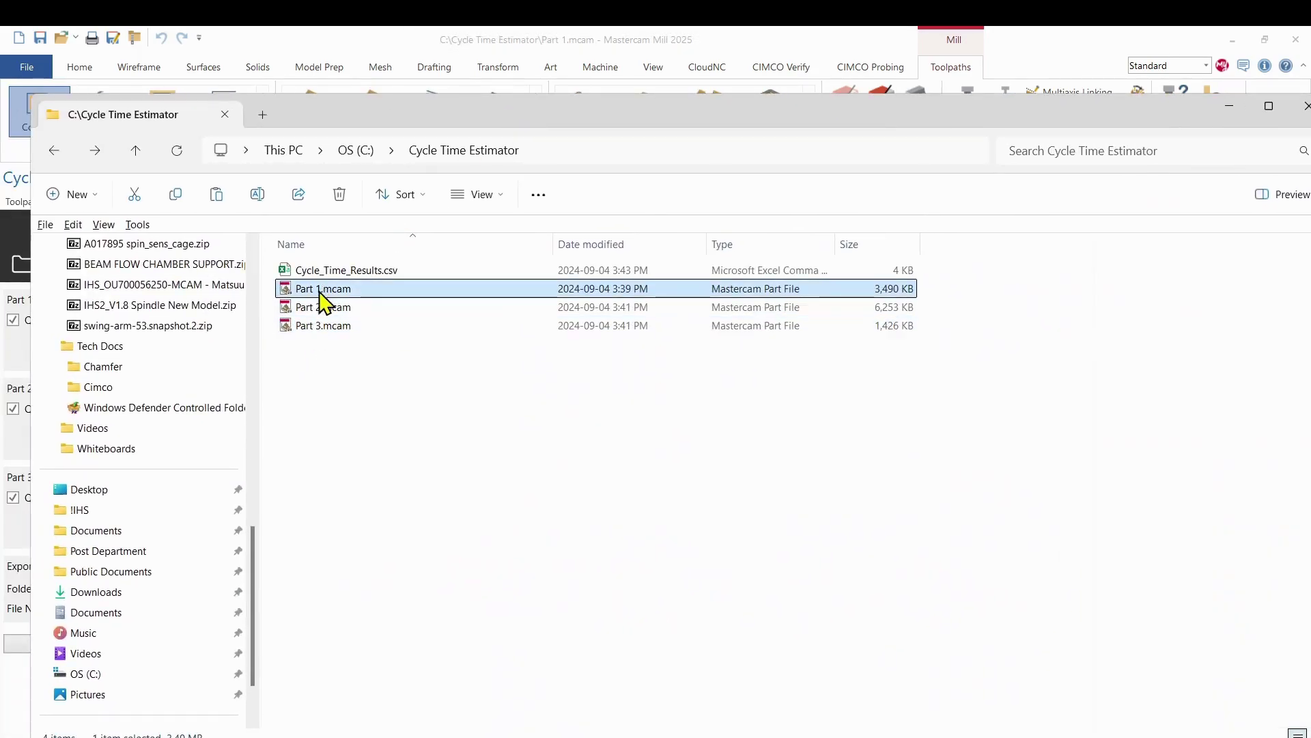
{"action": "left_click", "coordinate": [333, 308]}
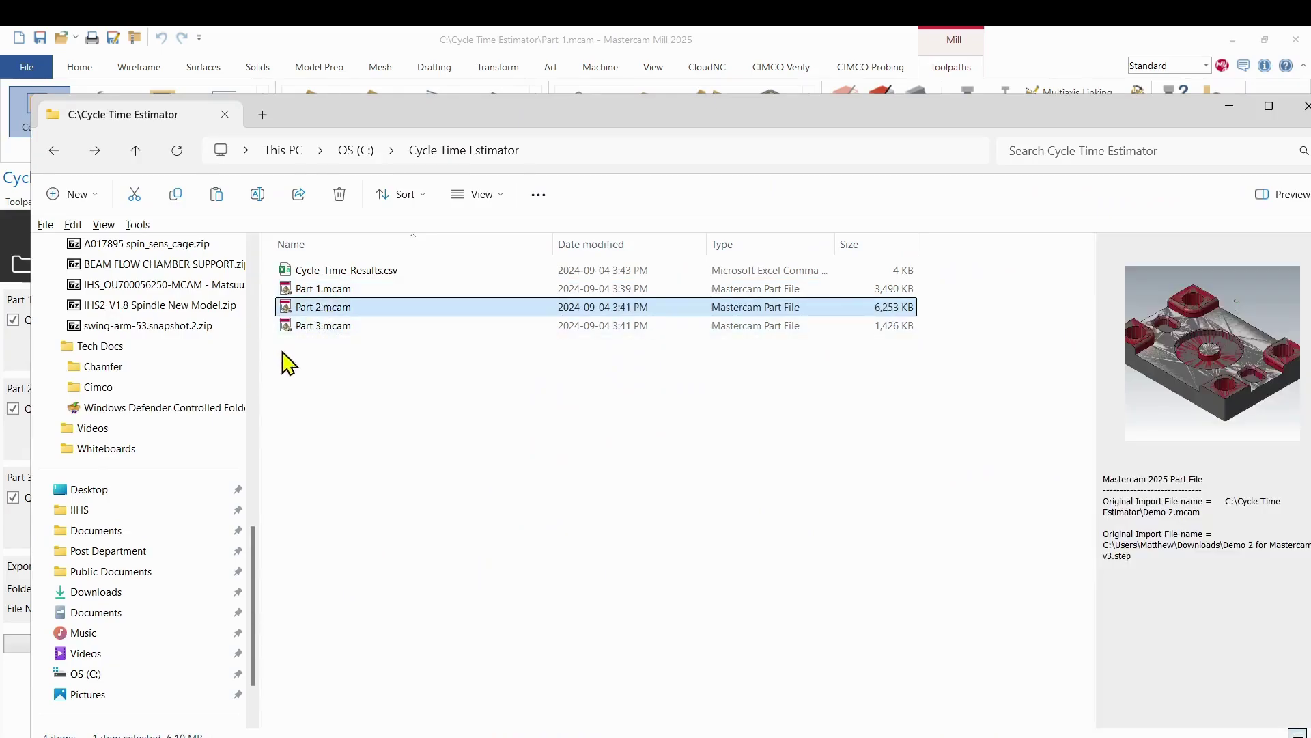
{"action": "left_click", "coordinate": [326, 273]}
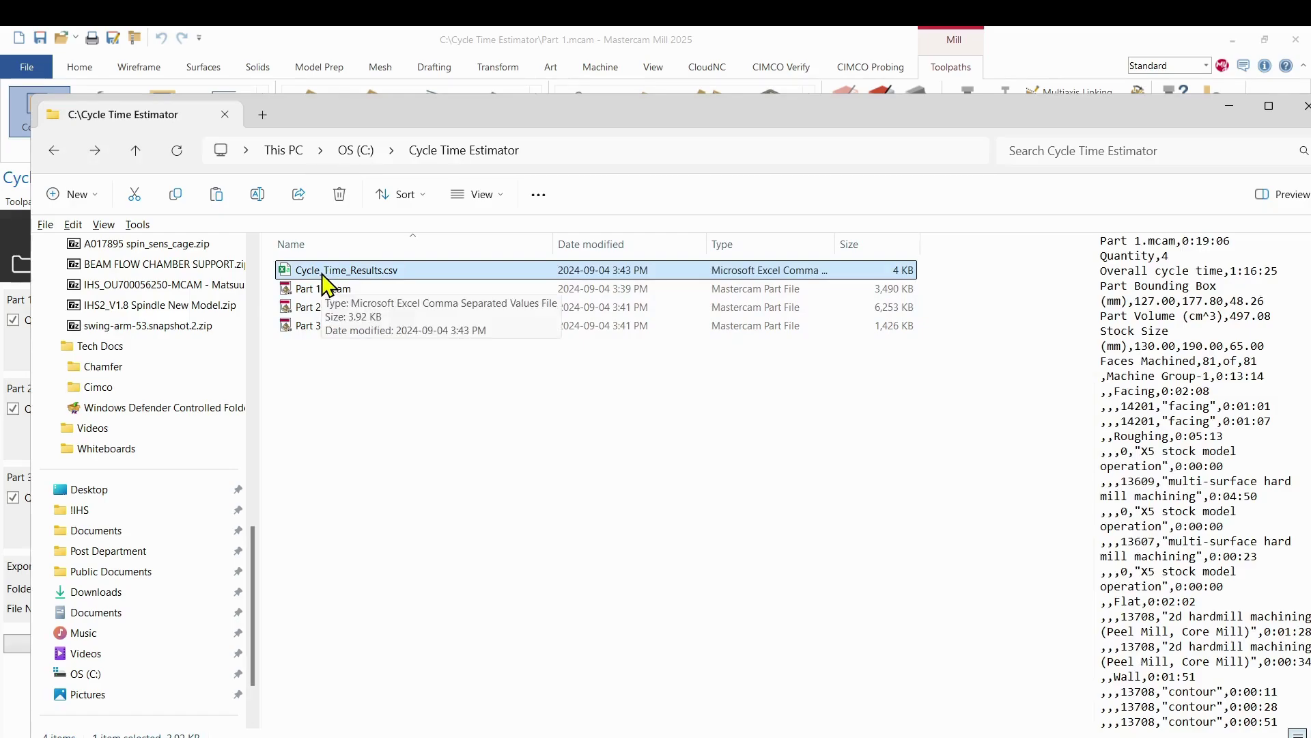
Open Cycle_Time_Results.csv maximized in Excel, widen column A, and check Part 1's quantity 4 and 1:16:25 total
{"action": "double_click", "coordinate": [323, 272]}
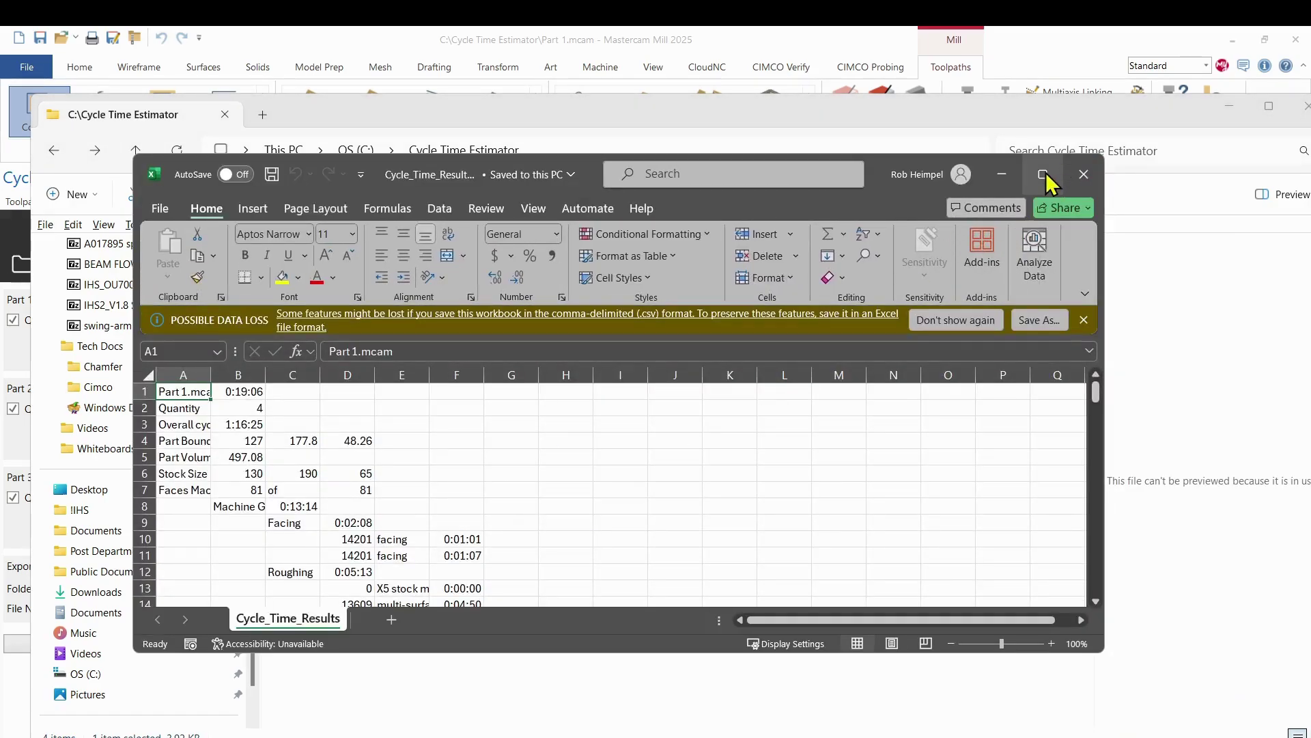
{"action": "left_click", "coordinate": [1043, 175]}
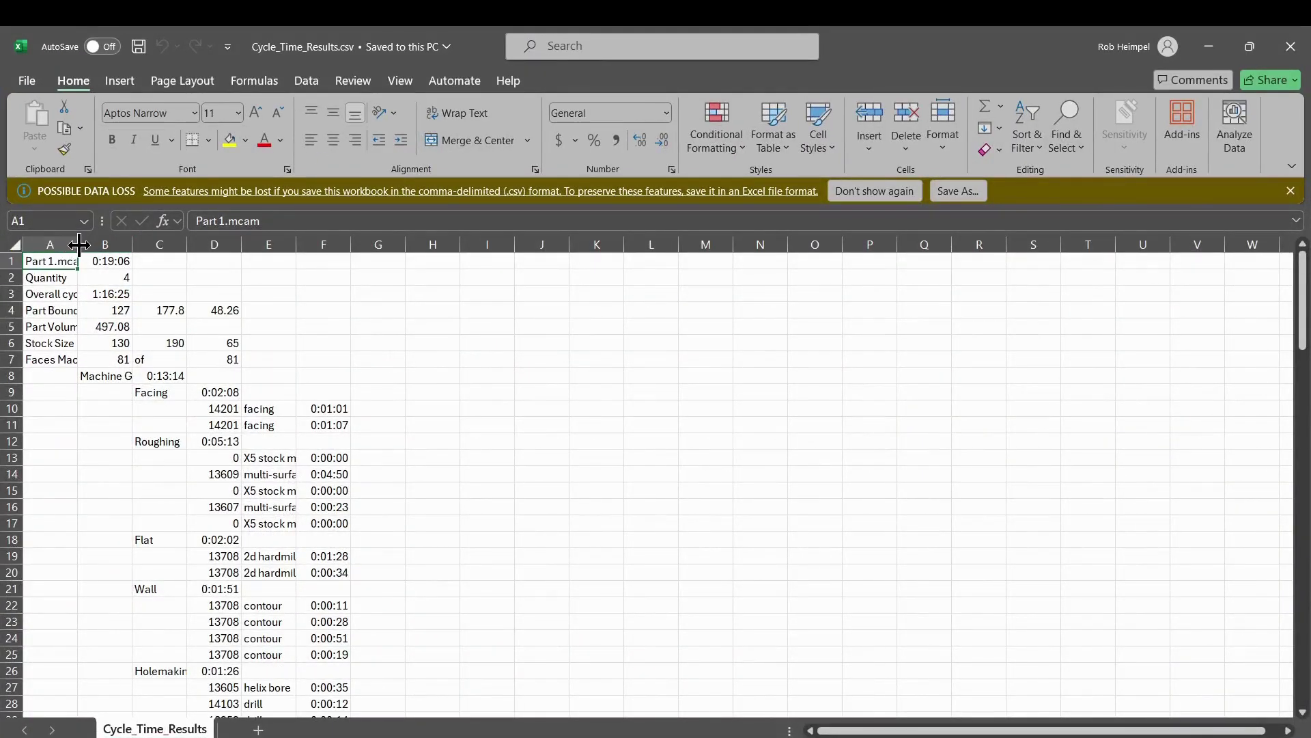
{"action": "left_click_drag", "start_coordinate": [78, 244], "coordinate": [311, 267]}
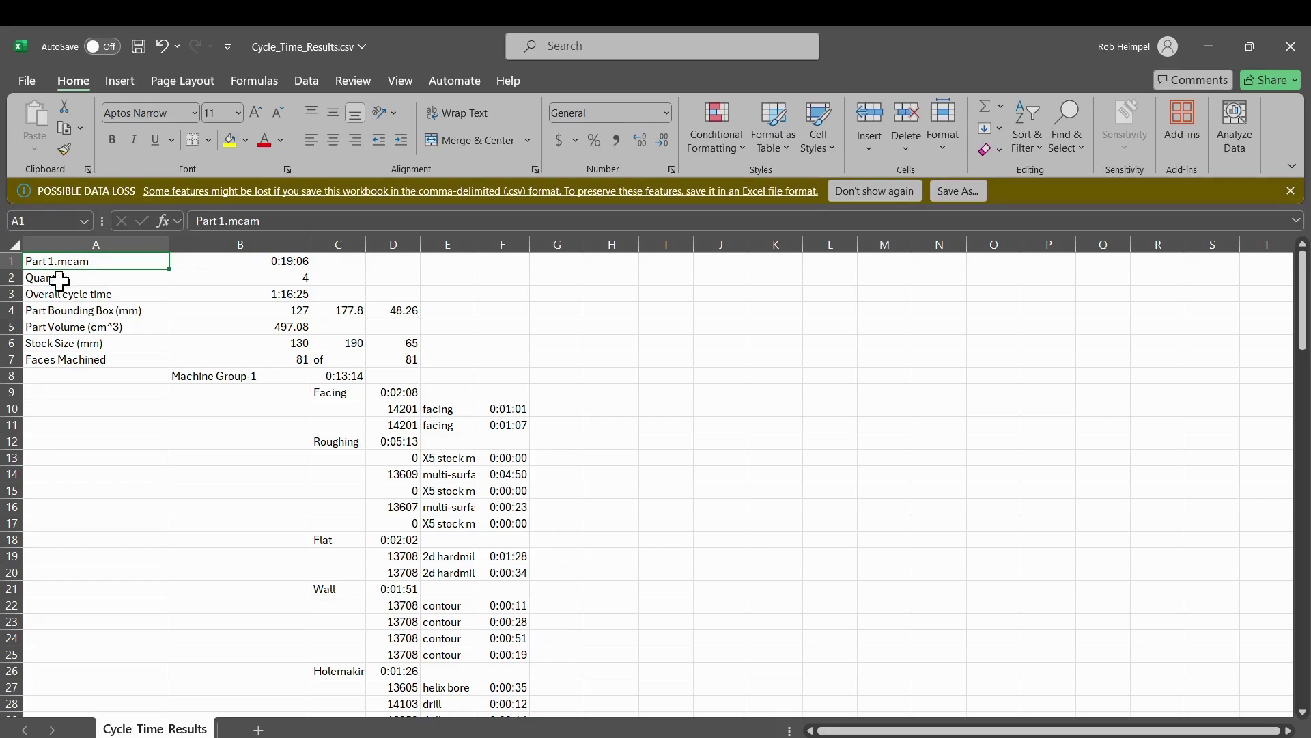
{"action": "left_click", "coordinate": [298, 276]}
{"action": "left_click", "coordinate": [263, 292]}
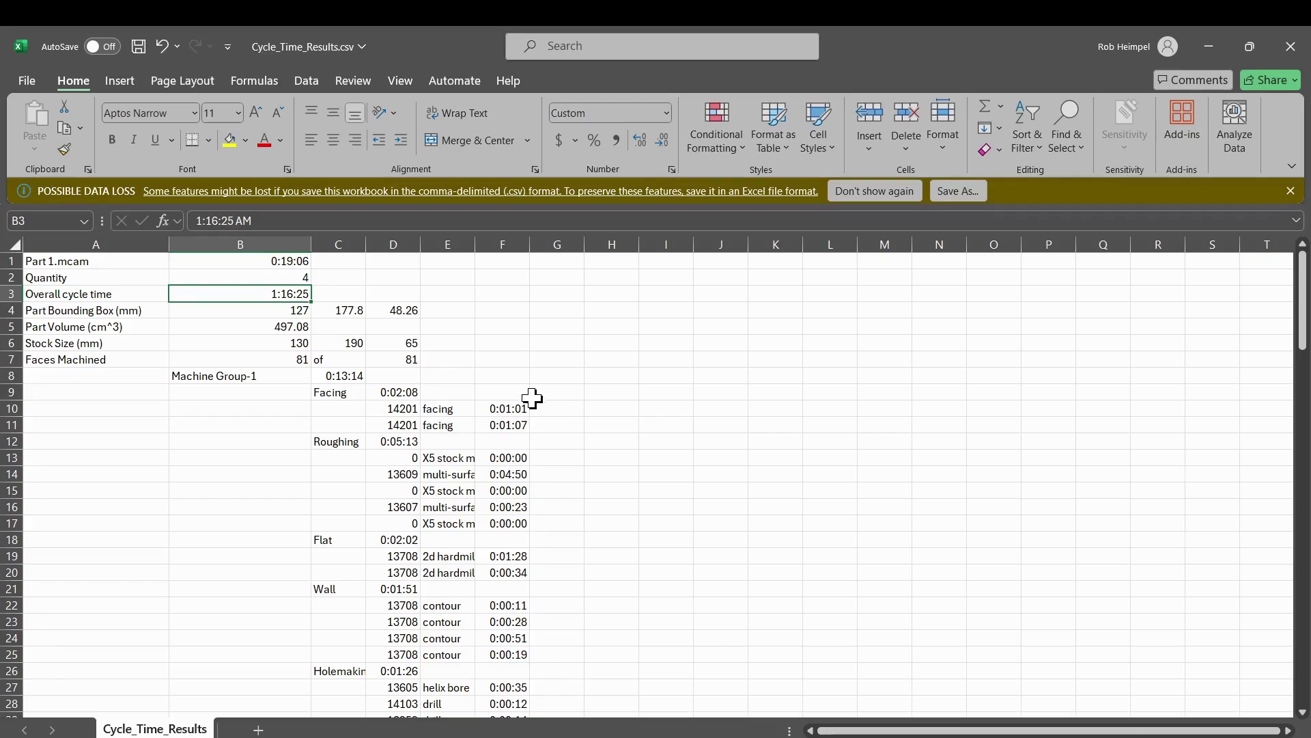
Review the Part 2 and Part 3 cycle time rows, then minimize the Excel workbook
{"action": "scroll", "coordinate": [508, 485], "scroll_direction": "down", "scroll_amount": 9}
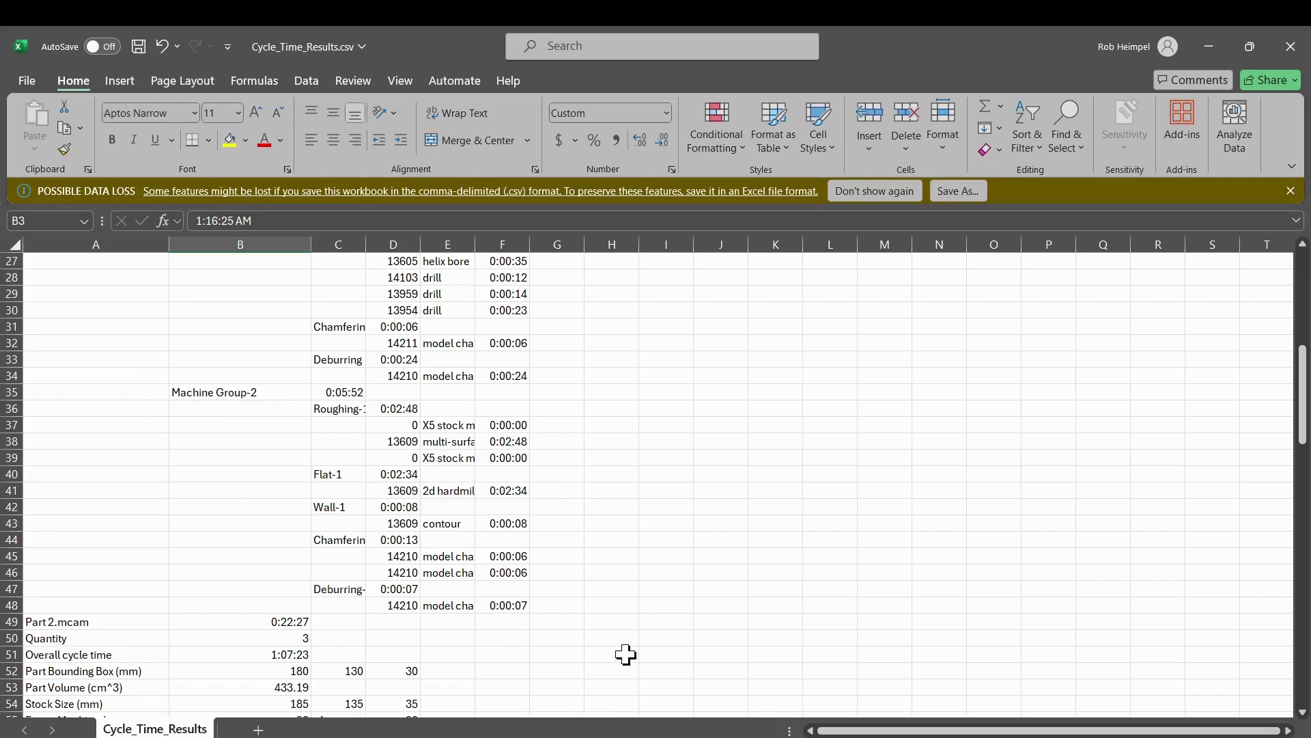
{"action": "scroll", "coordinate": [227, 407], "scroll_direction": "down", "scroll_amount": 5}
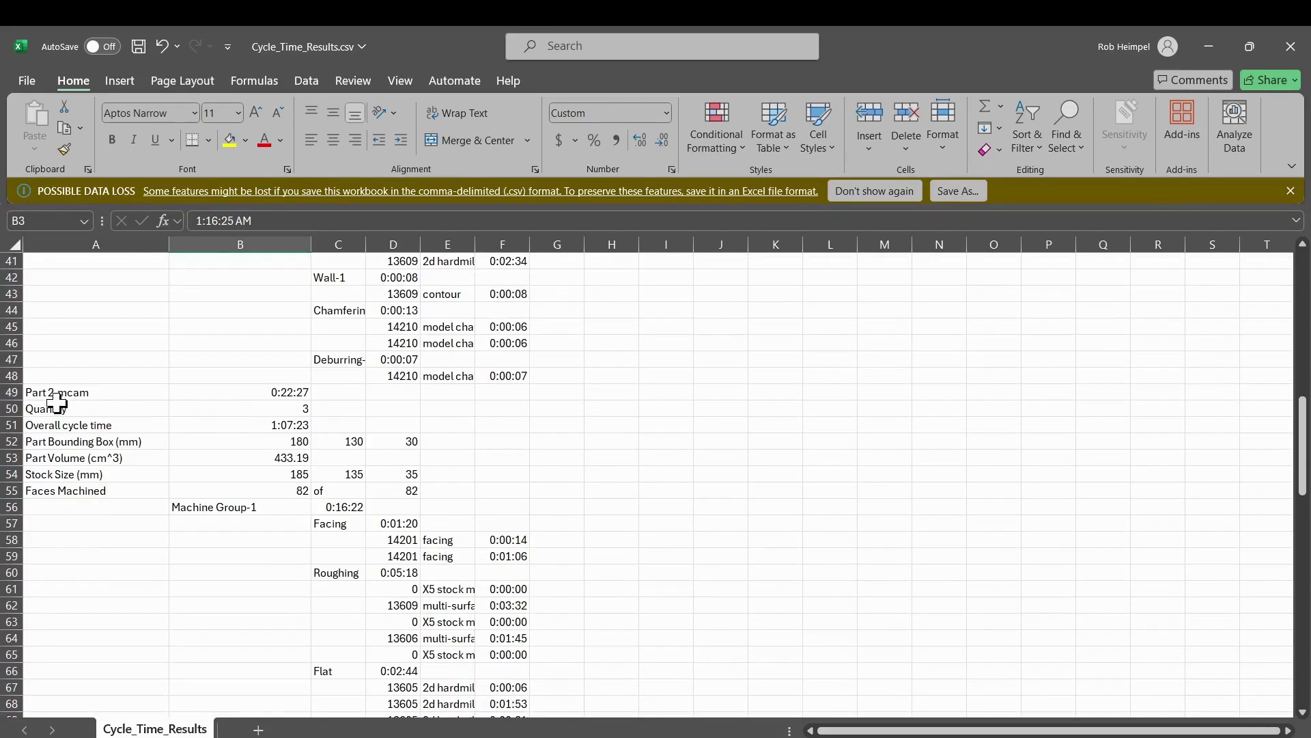
{"action": "scroll", "coordinate": [103, 380], "scroll_direction": "down", "scroll_amount": 1}
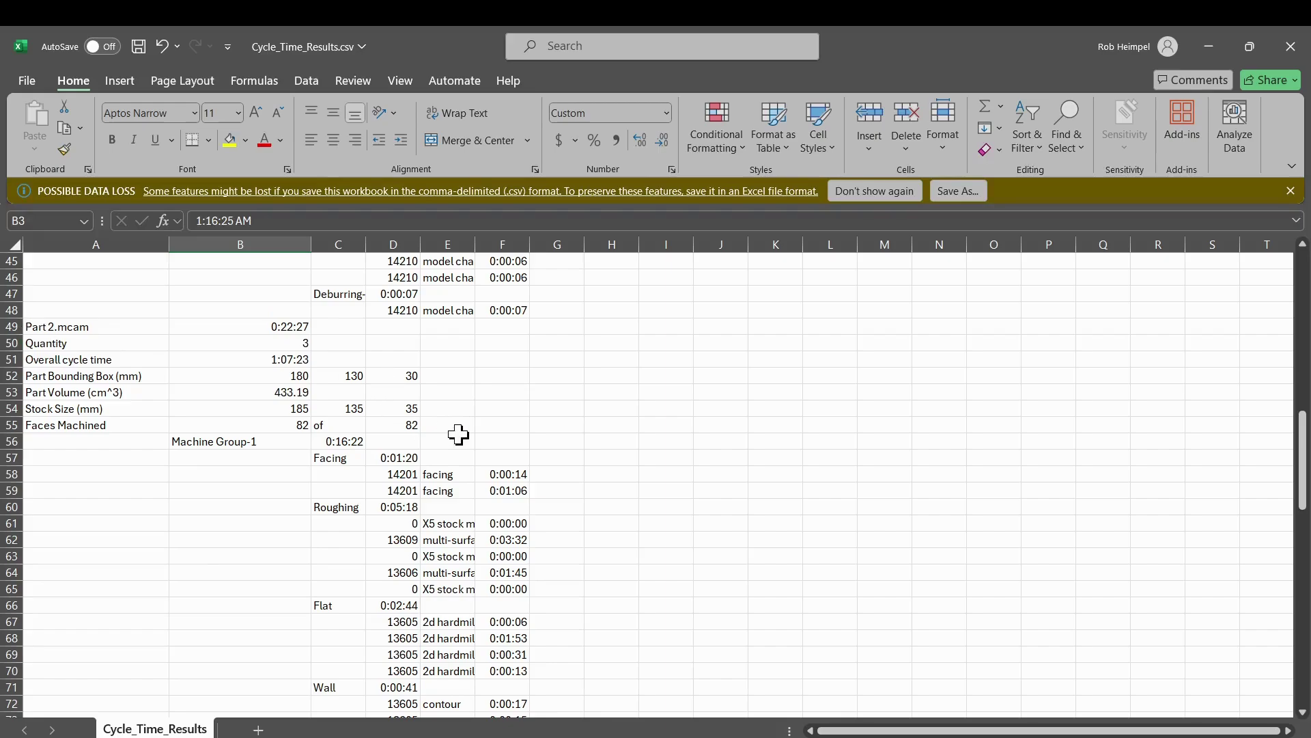
{"action": "scroll", "coordinate": [460, 433], "scroll_direction": "down", "scroll_amount": 2}
{"action": "scroll", "coordinate": [457, 451], "scroll_direction": "down", "scroll_amount": 7}
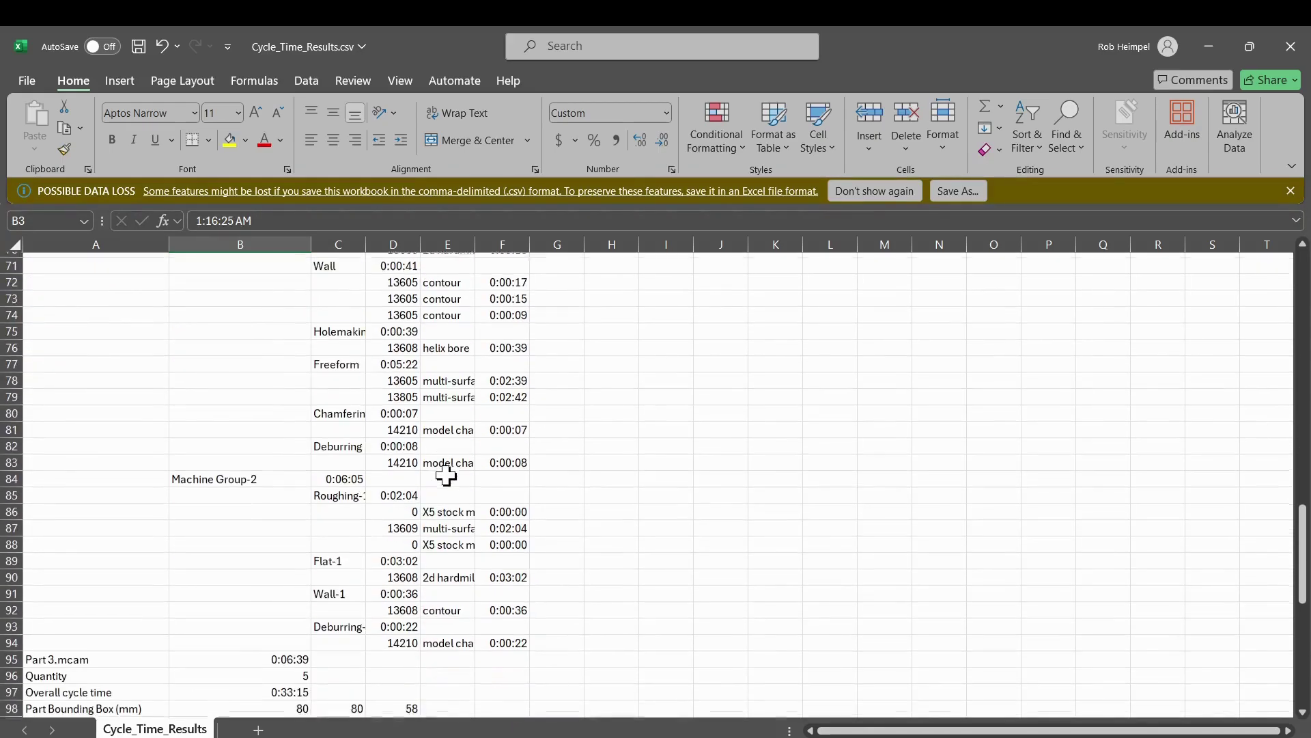
{"action": "scroll", "coordinate": [383, 492], "scroll_direction": "down", "scroll_amount": 2}
{"action": "scroll", "coordinate": [425, 418], "scroll_direction": "down", "scroll_amount": 3}
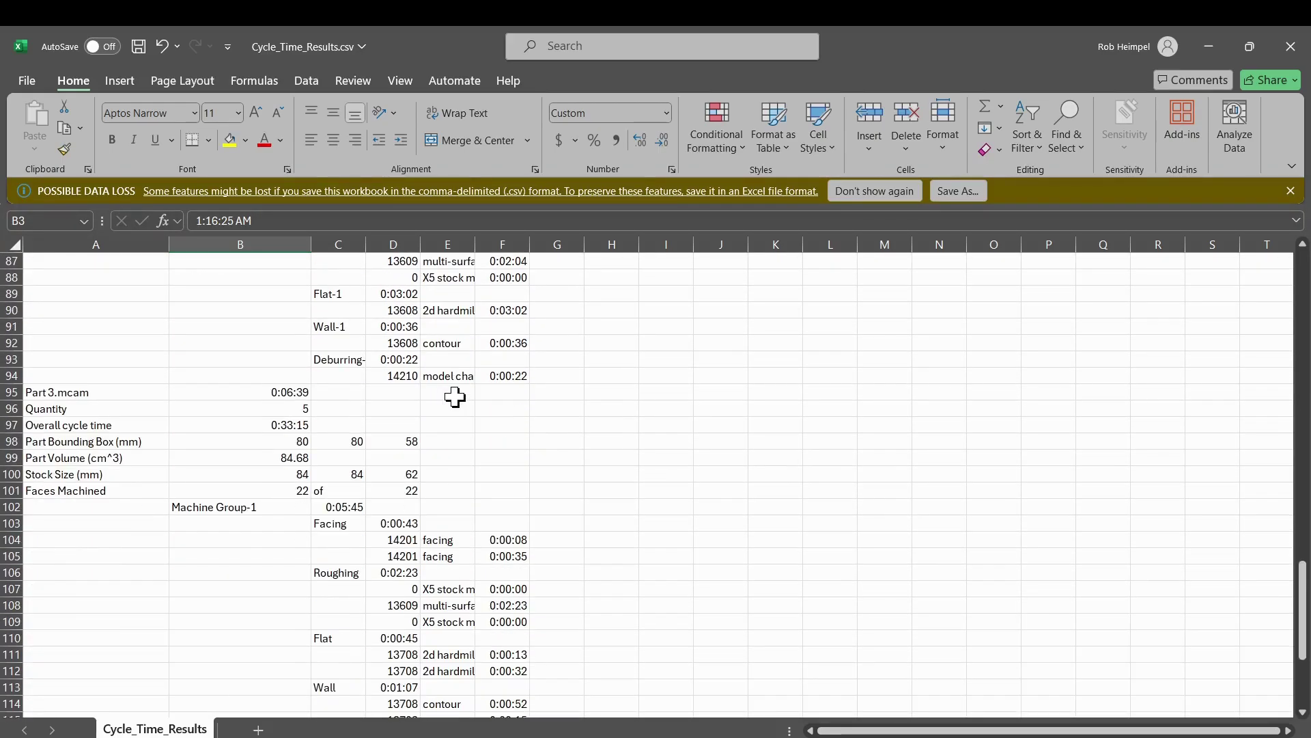
{"action": "scroll", "coordinate": [424, 417], "scroll_direction": "up", "scroll_amount": 2}
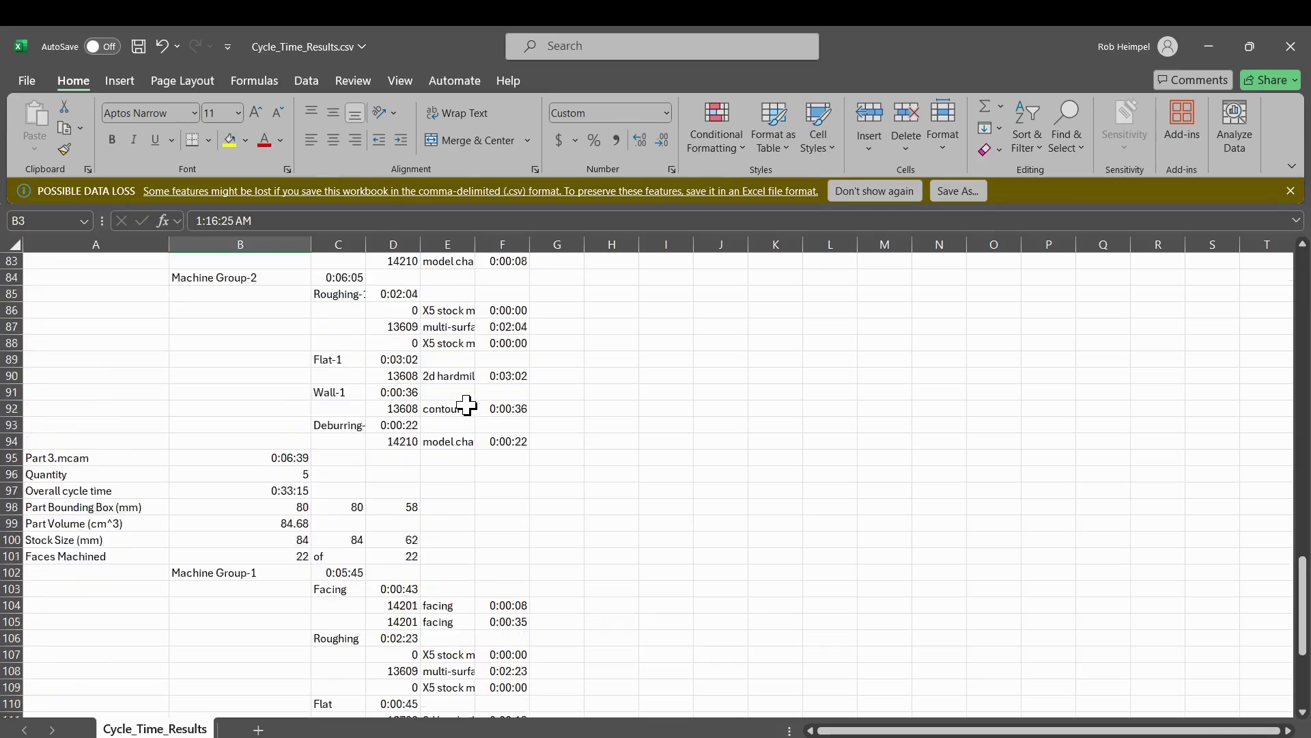
{"action": "scroll", "coordinate": [375, 551], "scroll_direction": "down", "scroll_amount": 2}
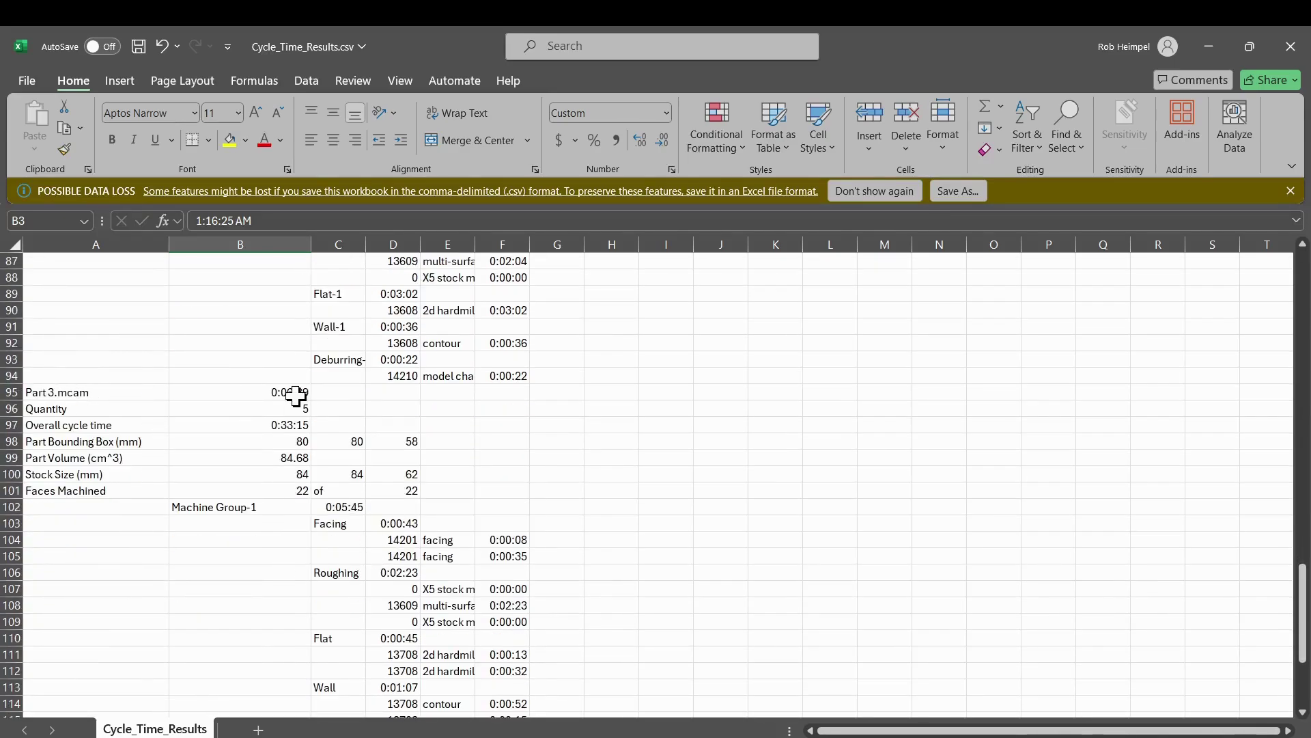
{"action": "scroll", "coordinate": [294, 396], "scroll_direction": "down", "scroll_amount": 2}
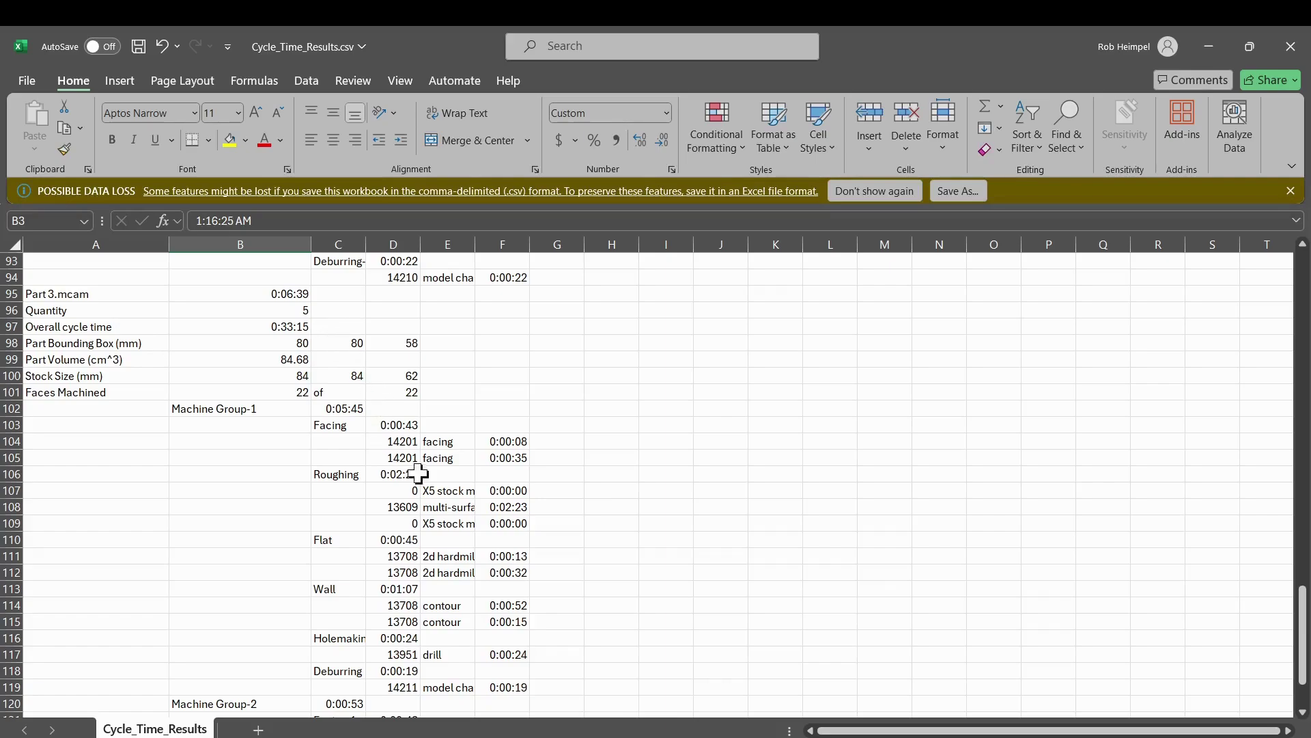
{"action": "scroll", "coordinate": [416, 475], "scroll_direction": "down", "scroll_amount": 1}
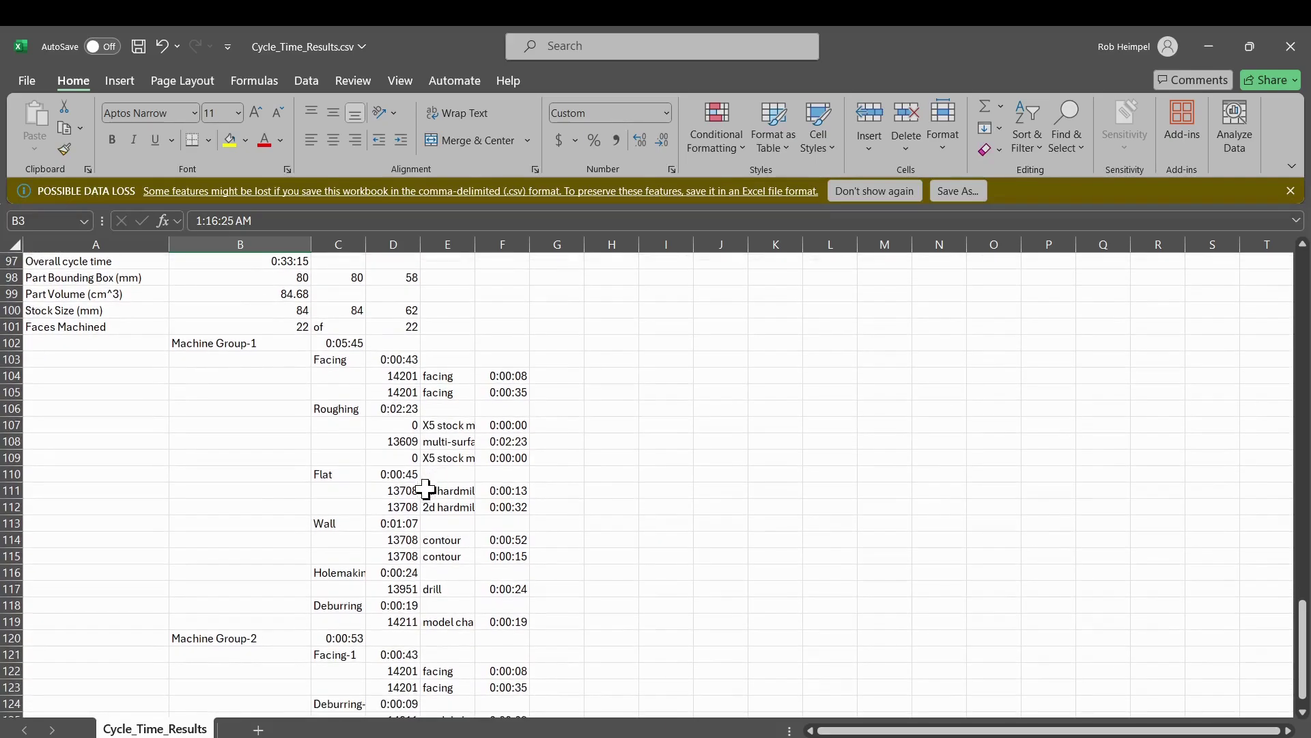
{"action": "left_click", "coordinate": [1208, 46]}
Hide File Explorer, dismiss the export-success message, and bring up the CloudNC ribbon tools
{"action": "left_click", "coordinate": [1235, 107]}
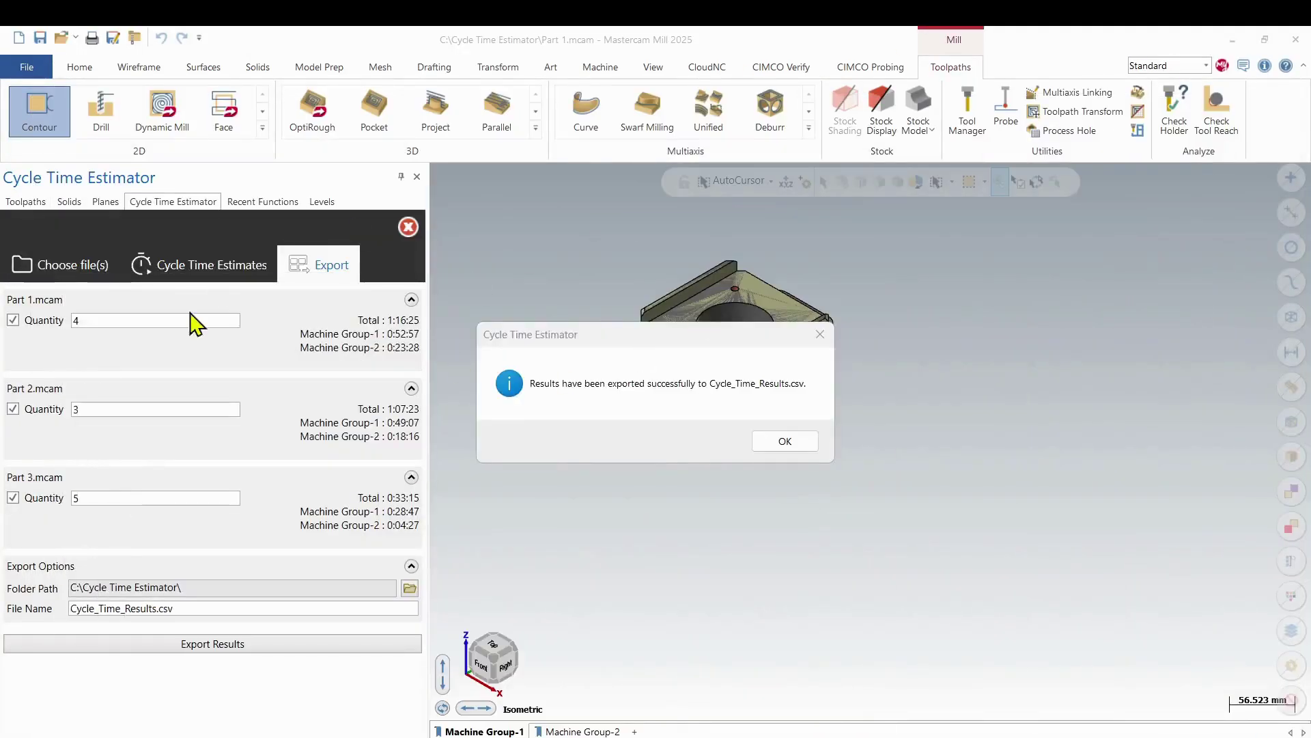
{"action": "left_click", "coordinate": [792, 443]}
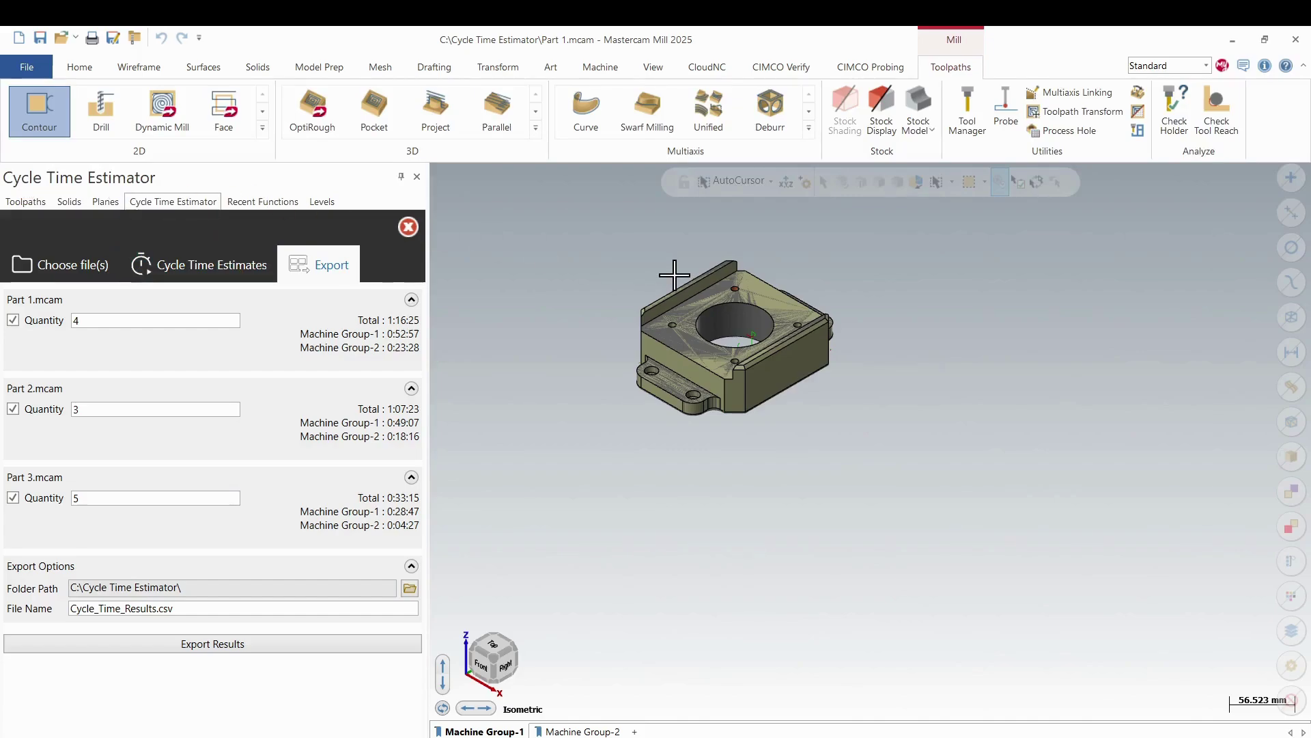
{"action": "left_click", "coordinate": [708, 67]}
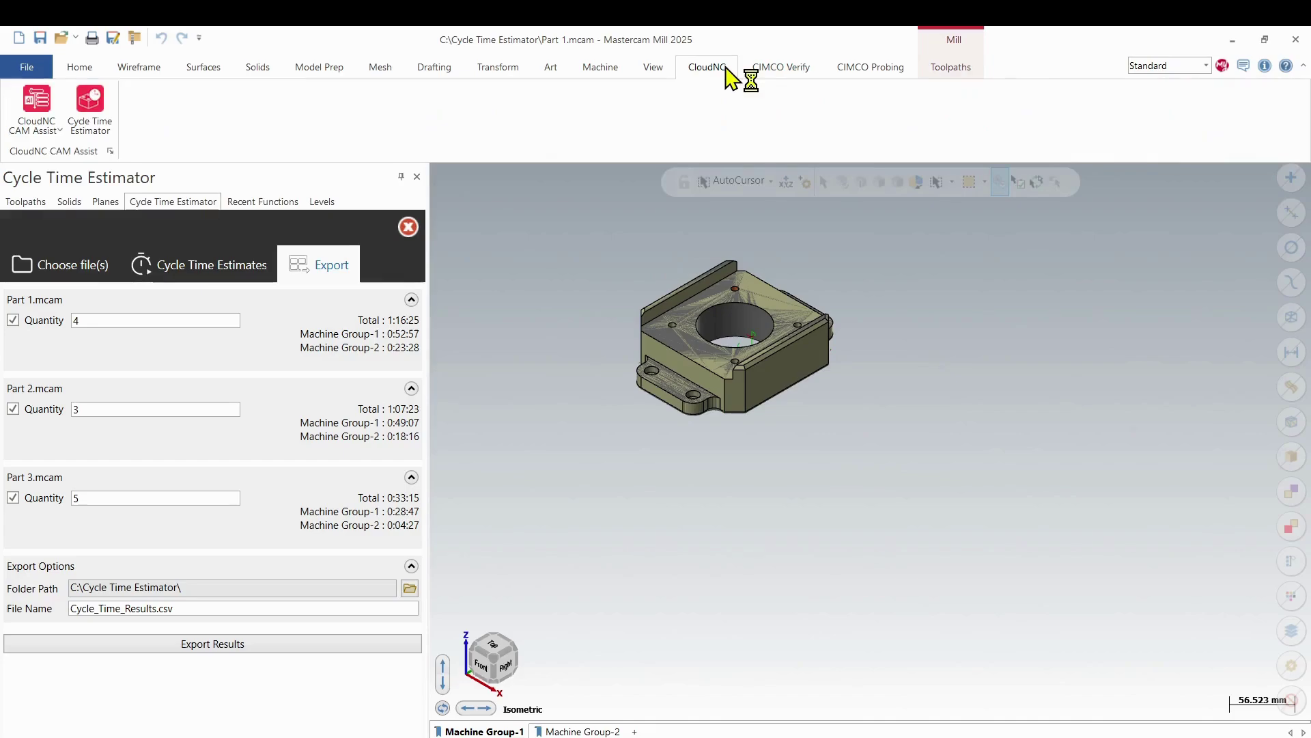